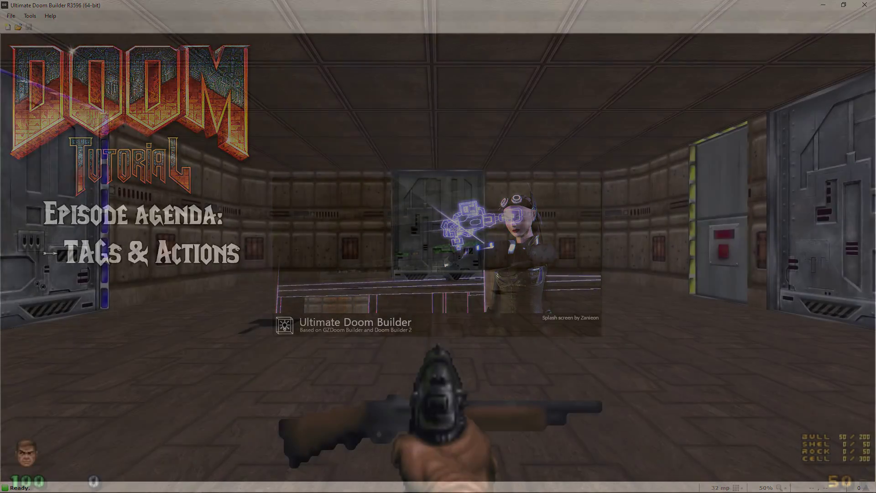
# - Switch to the shotgun and open the starting metal door
pyautogui.press('3')
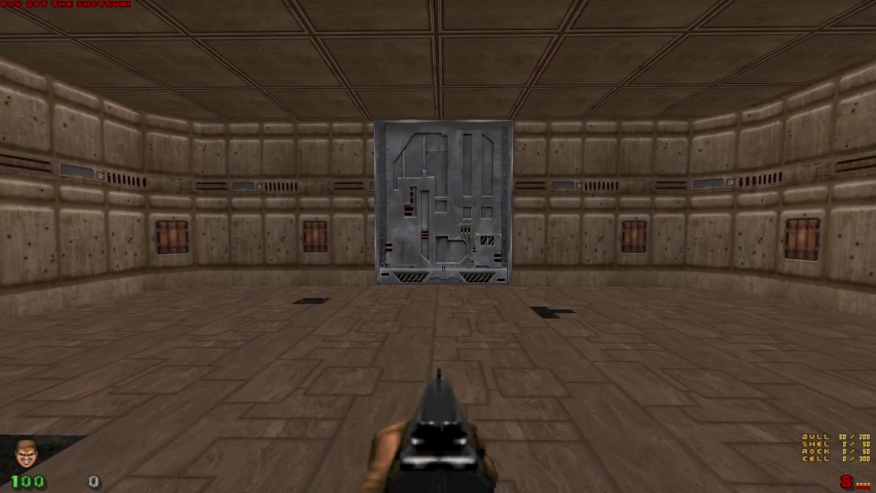
pyautogui.press('w')
pyautogui.press('e')
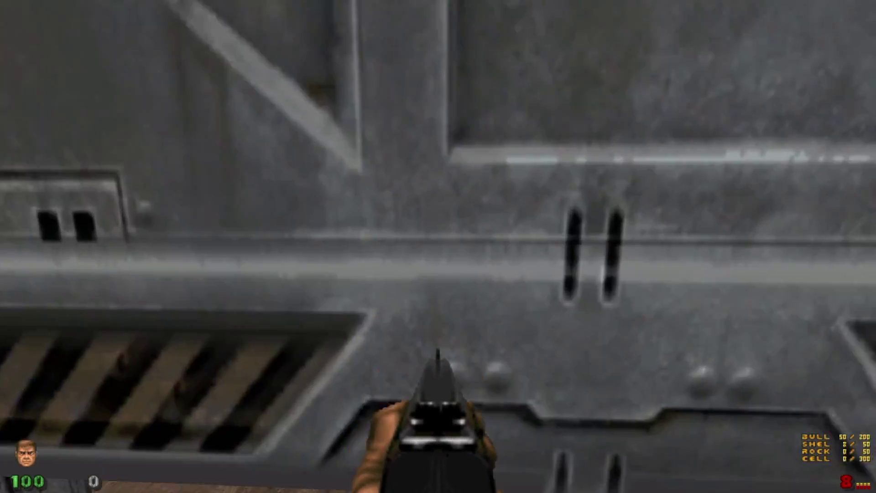
# - Lower the gate bars, walk over them toward the blue keycard and shoot the Imp
pyautogui.press('w')
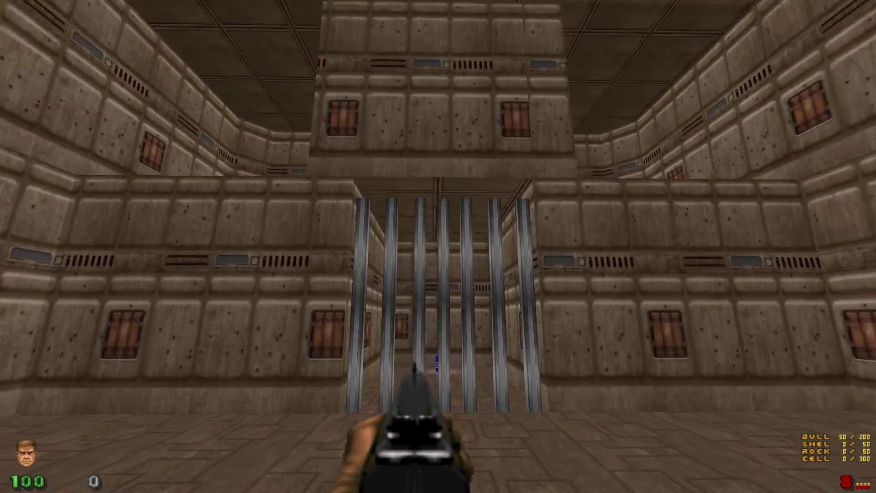
pyautogui.press('s')
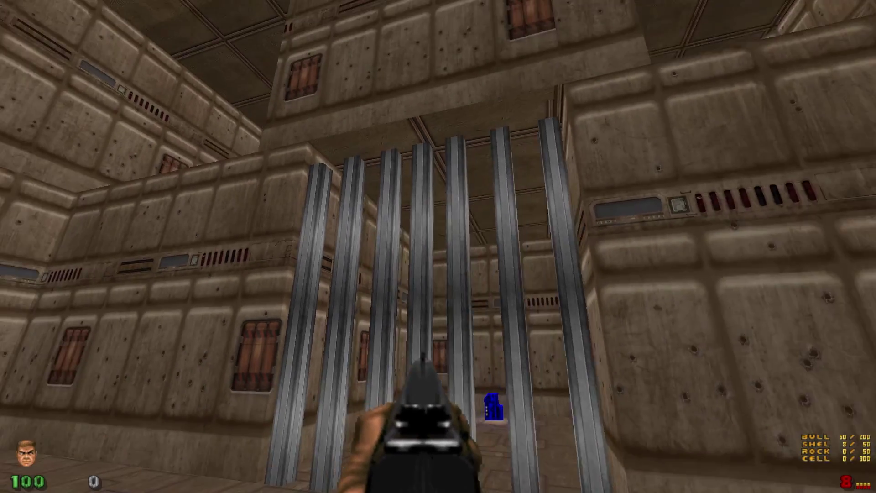
pyautogui.press('w')
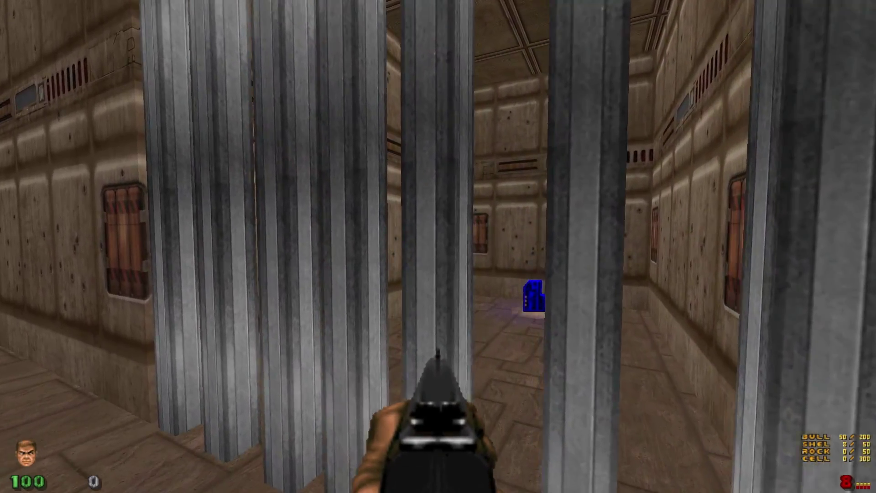
pyautogui.press('e')
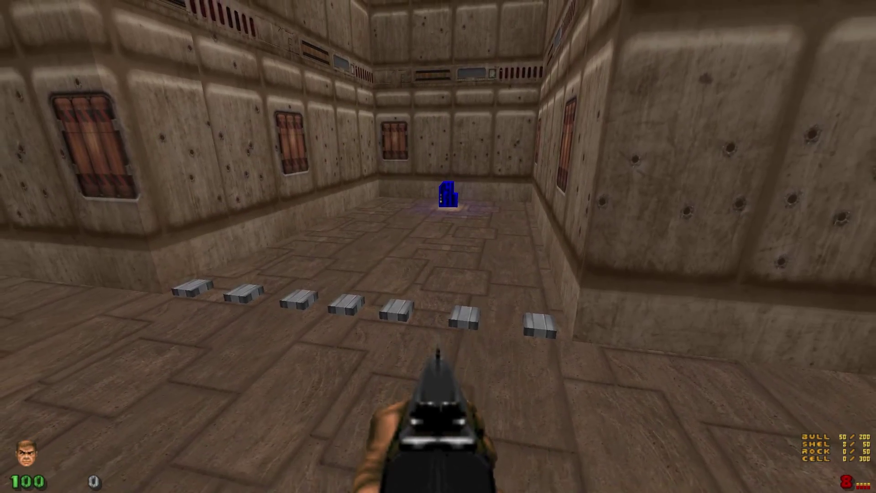
pyautogui.press('w')
pyautogui.press('w')
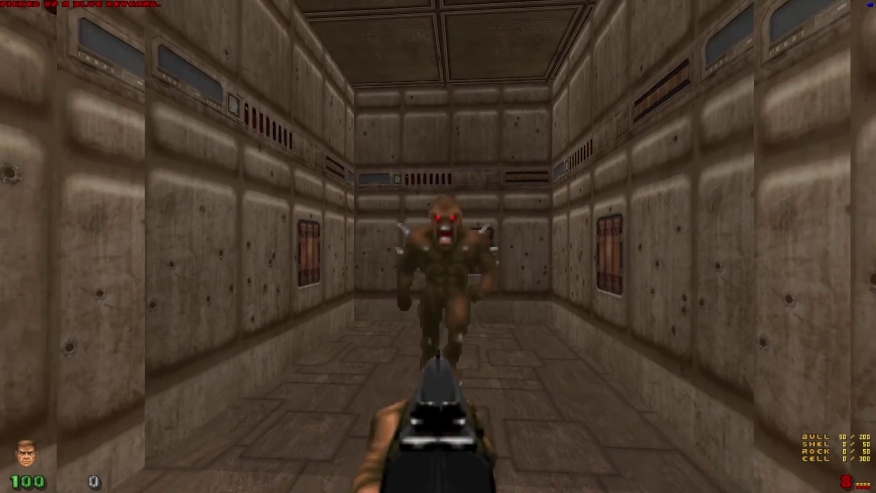
pyautogui.click(438, 247)
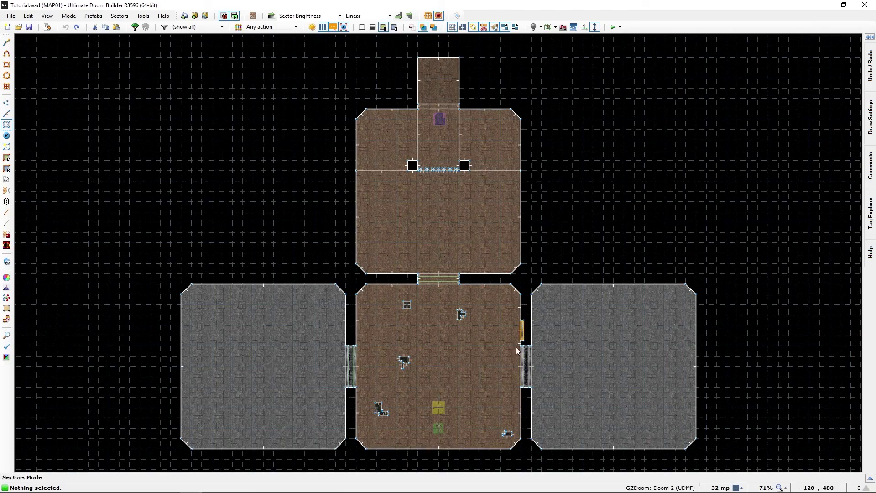
# - Zoom into the centre room, enter Linedefs mode (L), then pan and zoom out to the whole map
pyautogui.scroll(4, 522, 378)
pyautogui.scroll(1, 523, 378)
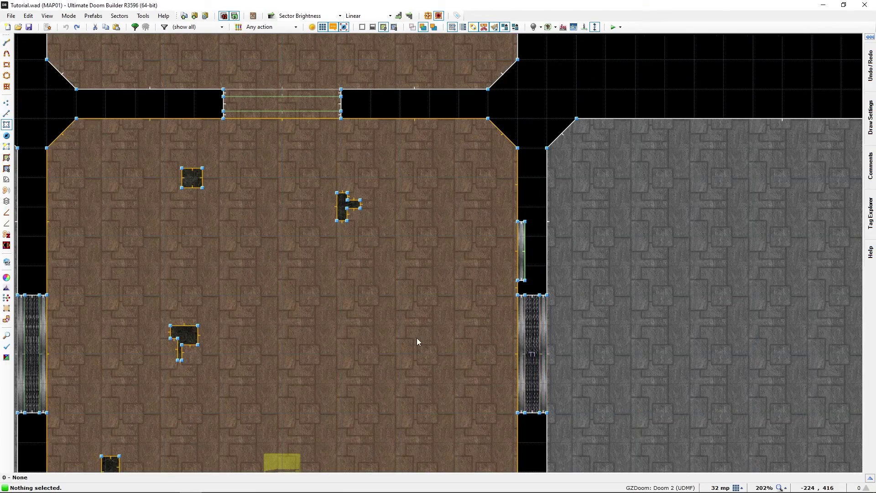
pyautogui.press('l')
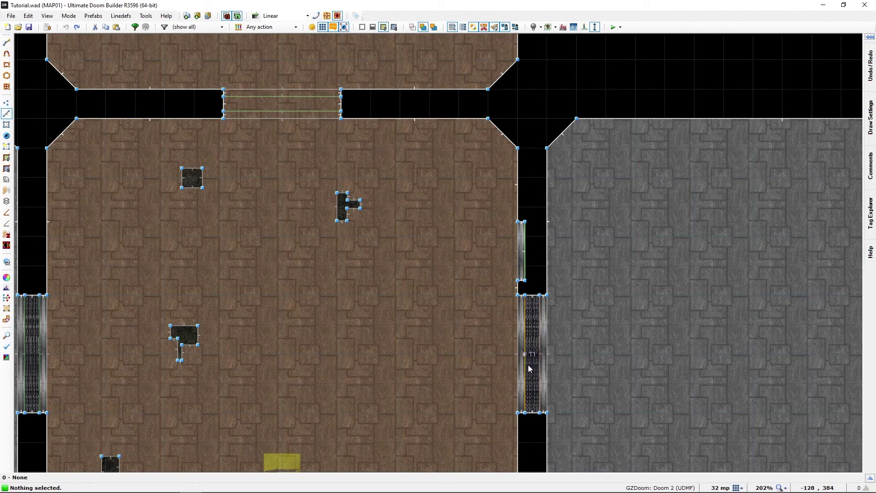
pyautogui.scroll(-3, 333, 303)
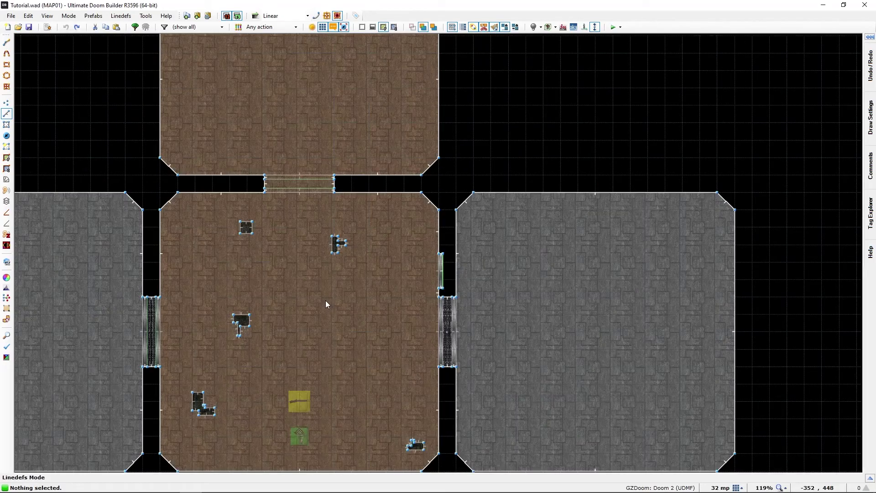
pyautogui.scroll(-1, 330, 292)
pyautogui.moveTo(293, 232); pyautogui.dragTo(366, 263, button='middle')
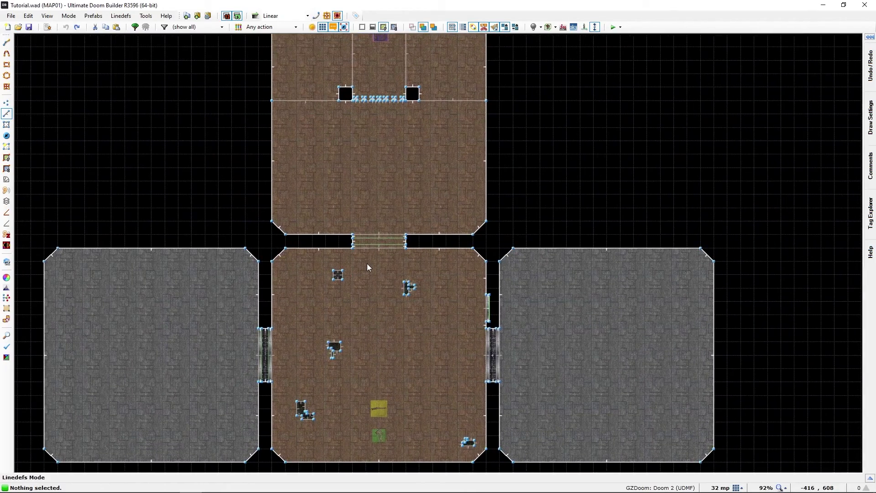
pyautogui.scroll(-1, 368, 267)
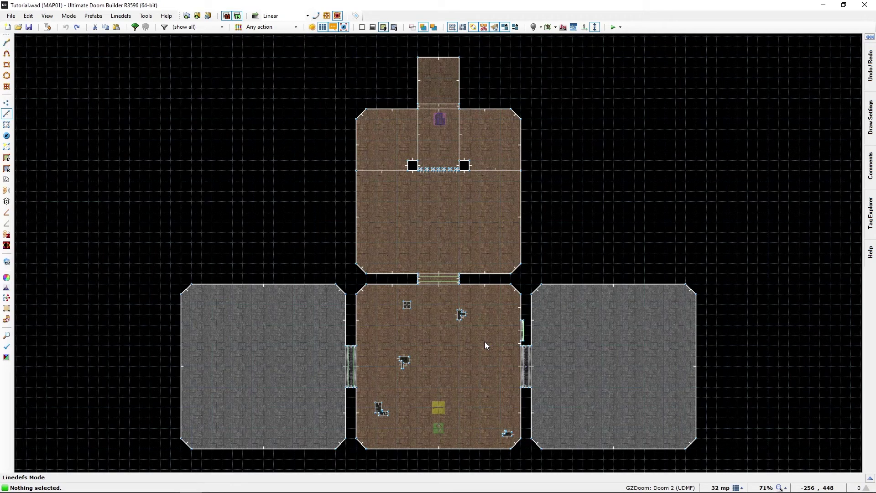
# - Open Edit > View Used Tags to show the Tag statistics dialog
pyautogui.click(23, 17)
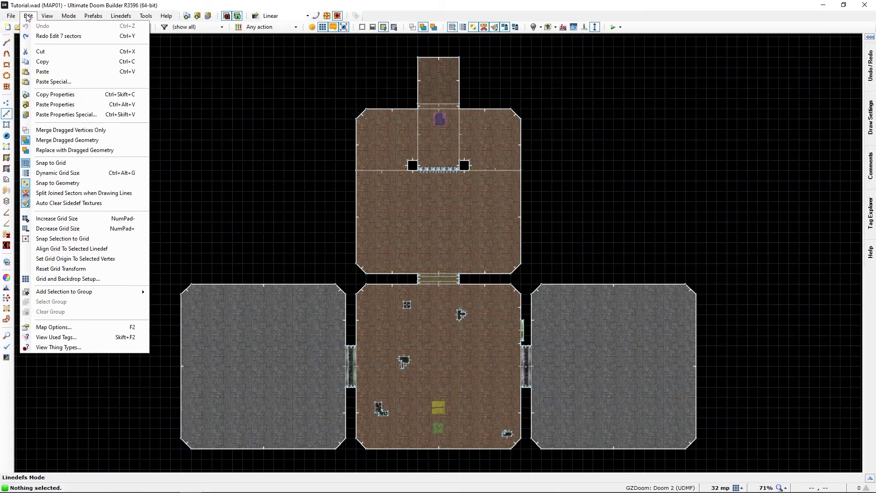
pyautogui.click(73, 339)
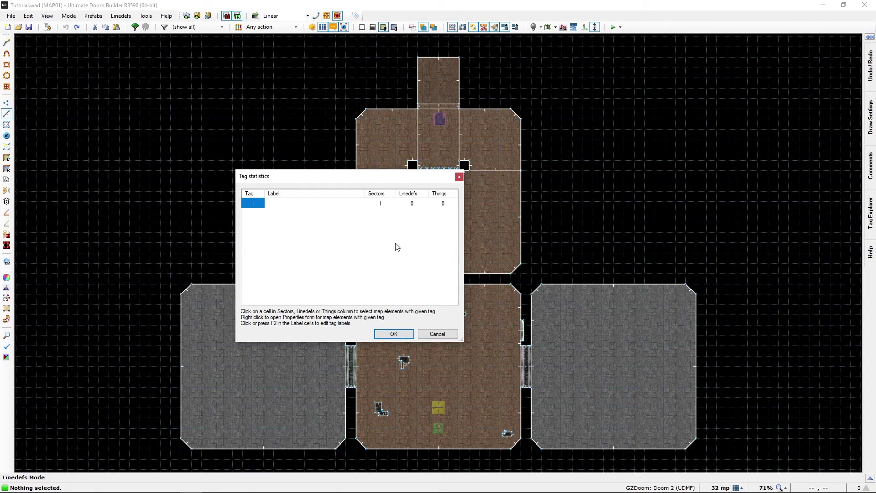
# - Enter 'Raising door in starter location' in tag 1's Label cell and confirm with OK
pyautogui.click(281, 206)
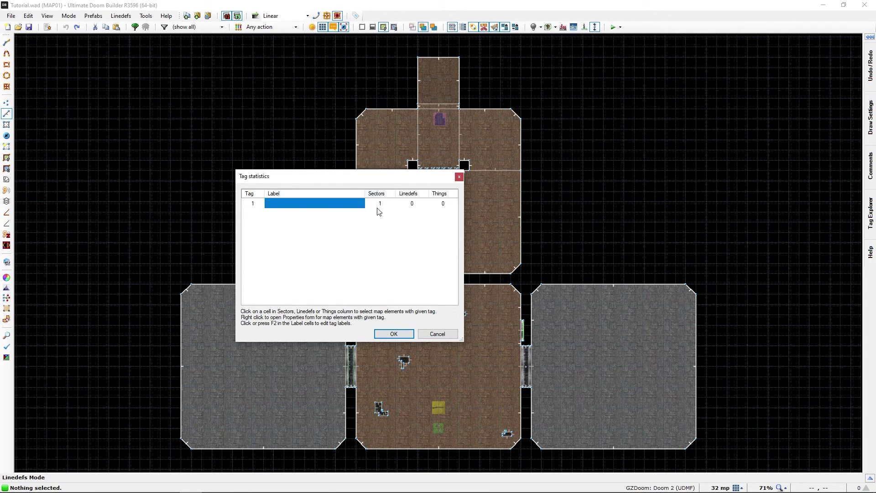
pyautogui.click(281, 204)
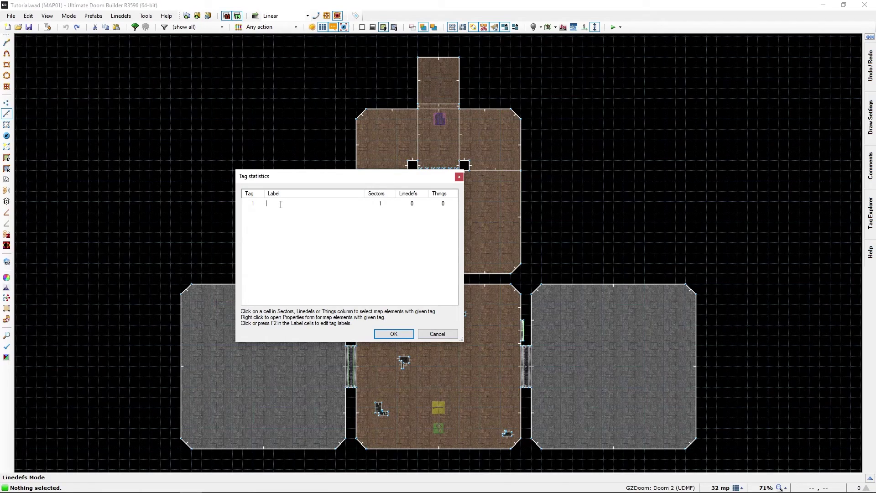
pyautogui.write('Raising door')
pyautogui.write('in starter locat')
pyautogui.write('ion')
pyautogui.click(281, 206)
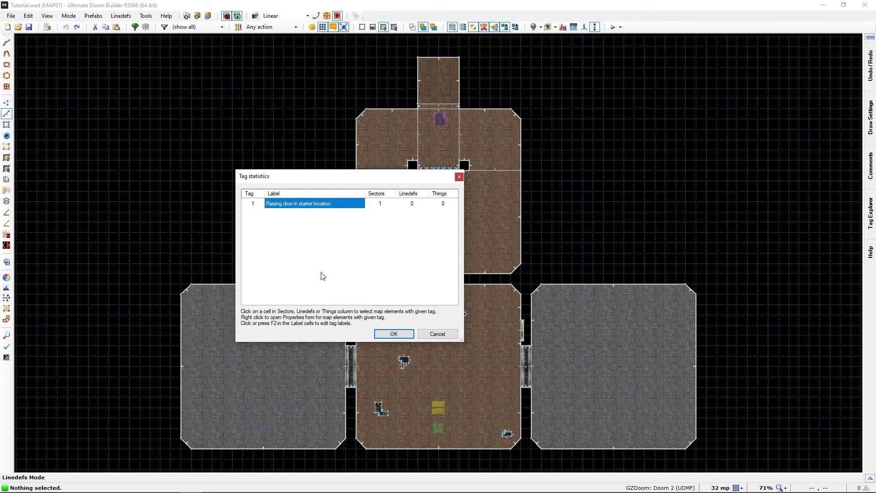
pyautogui.click(393, 334)
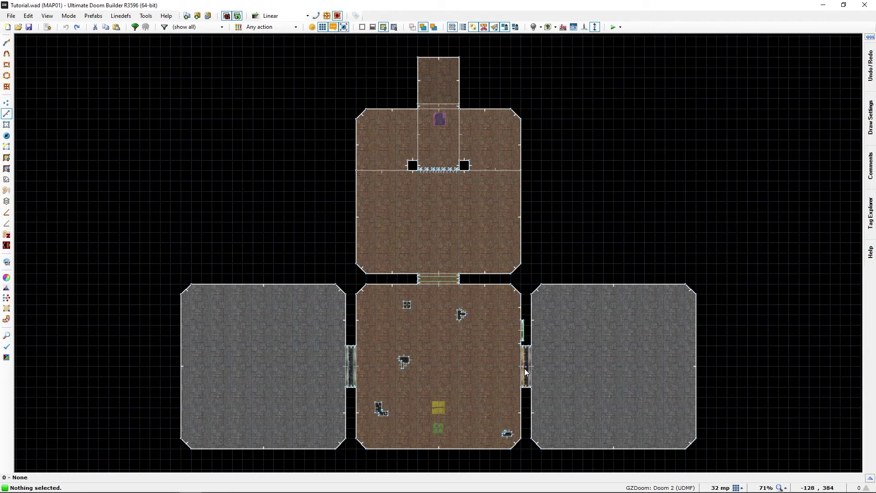
# - Return to Sectors mode (S), zooming in on the centre room and back out
pyautogui.press('s')
pyautogui.scroll(4, 526, 370)
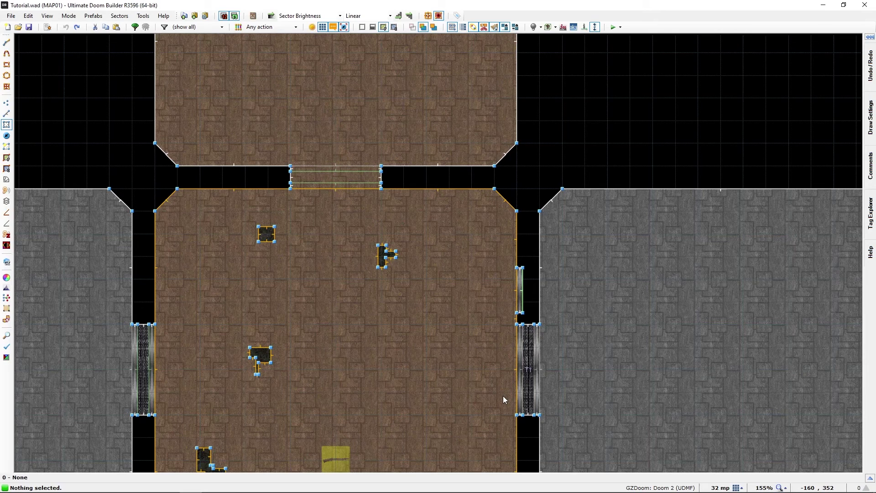
pyautogui.scroll(-4, 504, 397)
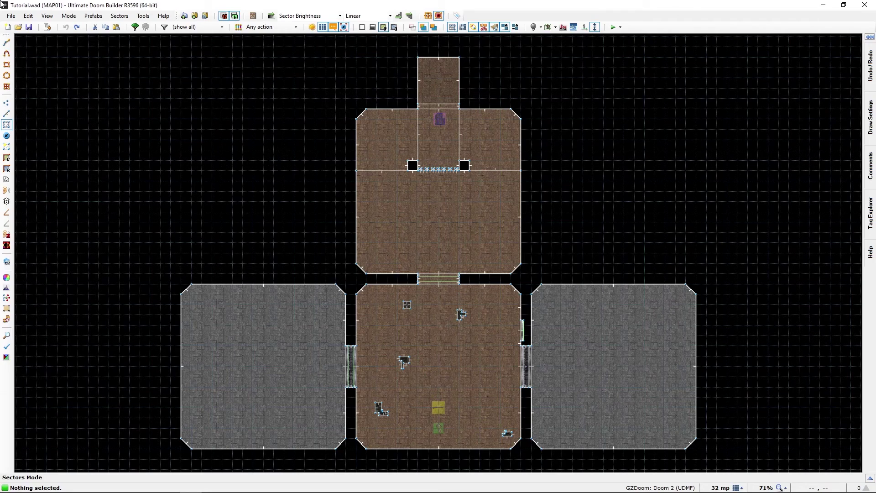
# - Reopen View Used Tags, check tag 1's 'Raising door in starter location' label, then close it
pyautogui.click(26, 17)
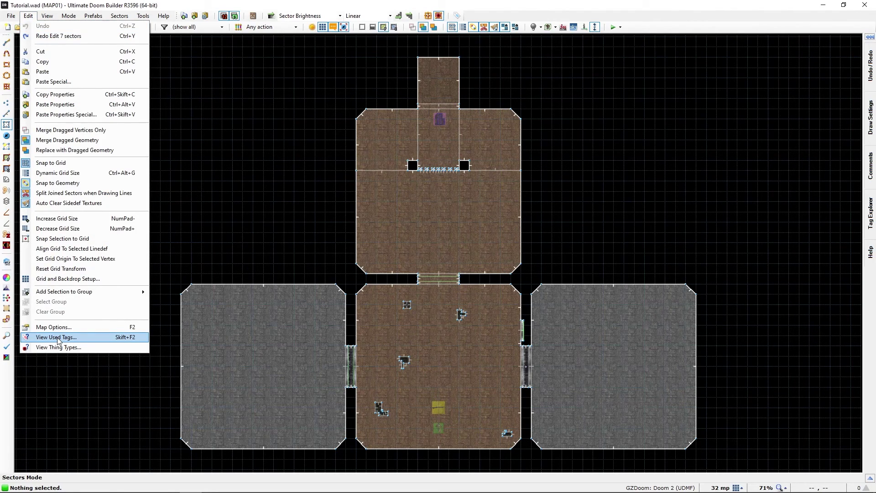
pyautogui.click(123, 342)
pyautogui.click(393, 338)
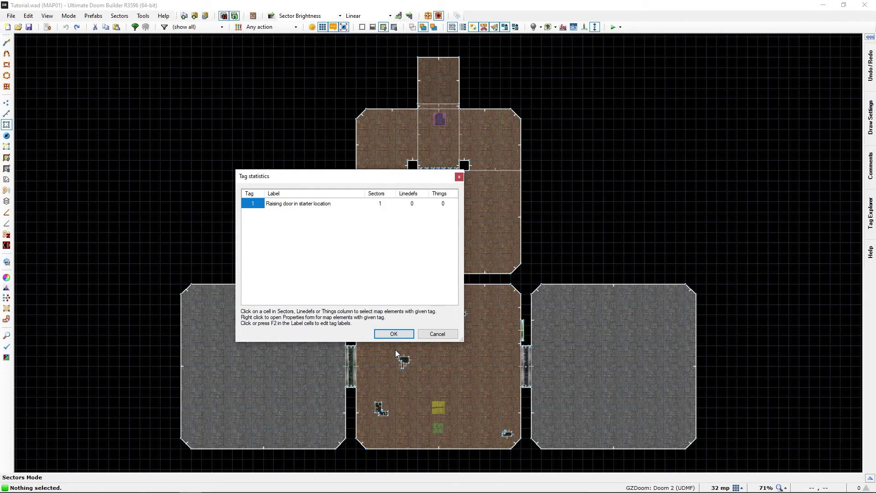
pyautogui.click(399, 334)
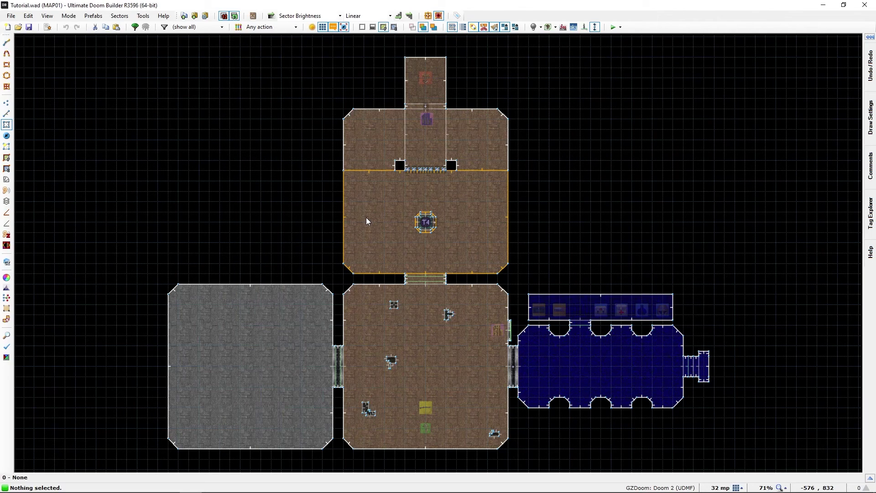
# - Reopen Tag statistics with Ctrl+T, select tag 1's sector via its Sectors cell, and move the dialog aside
pyautogui.hotkey('ctrl', 't')
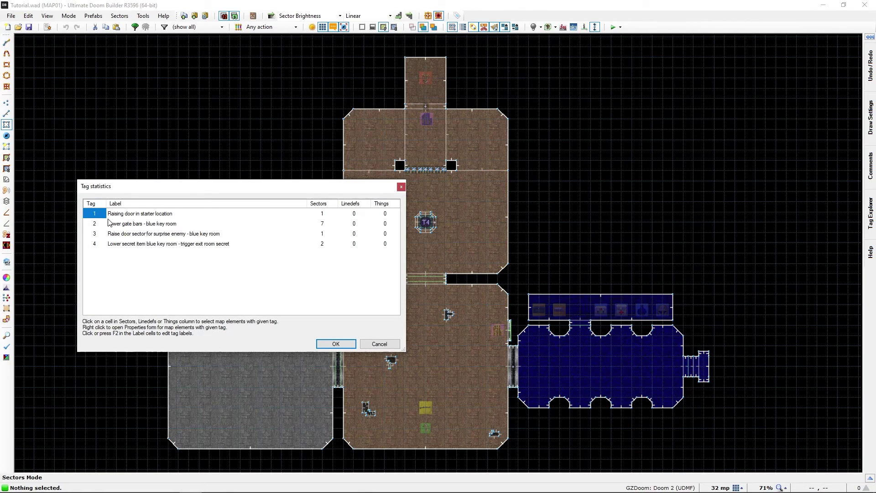
pyautogui.moveTo(130, 190); pyautogui.dragTo(308, 203)
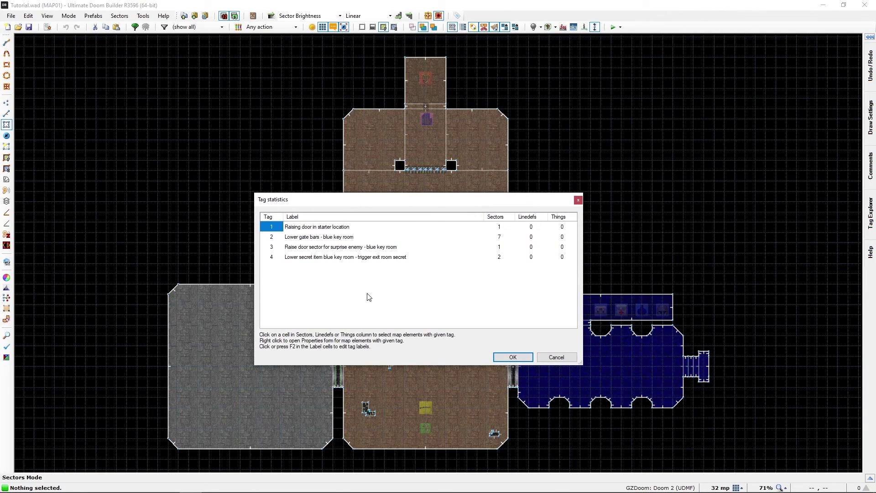
pyautogui.click(500, 226)
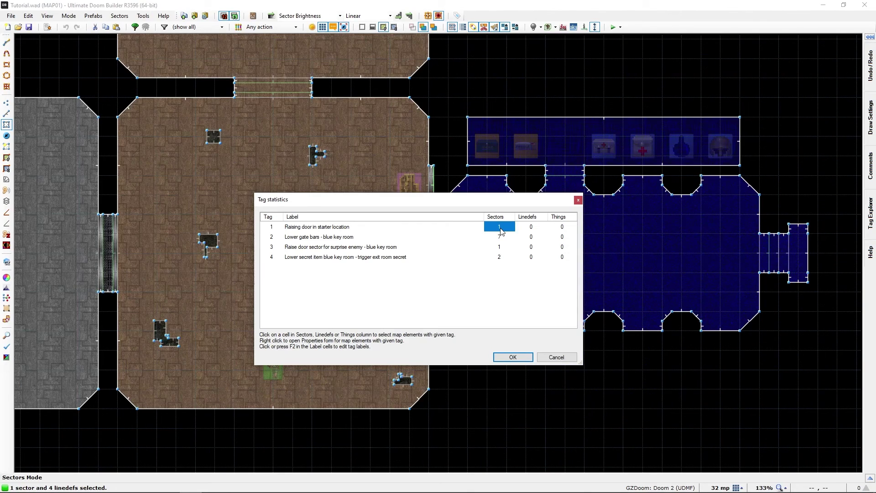
pyautogui.moveTo(411, 205); pyautogui.dragTo(249, 170)
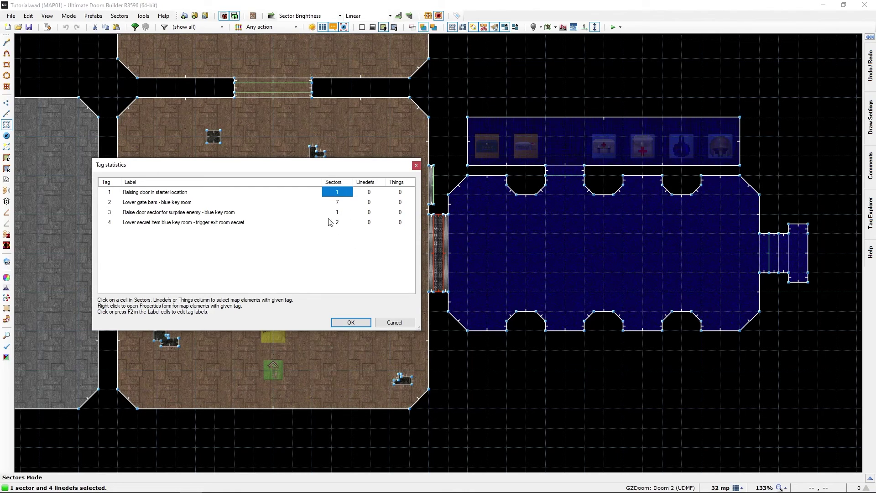
# - Inspect the tag-1 door sector in Edit Sector, then dismiss it and the Tag statistics
pyautogui.rightClick(338, 195)
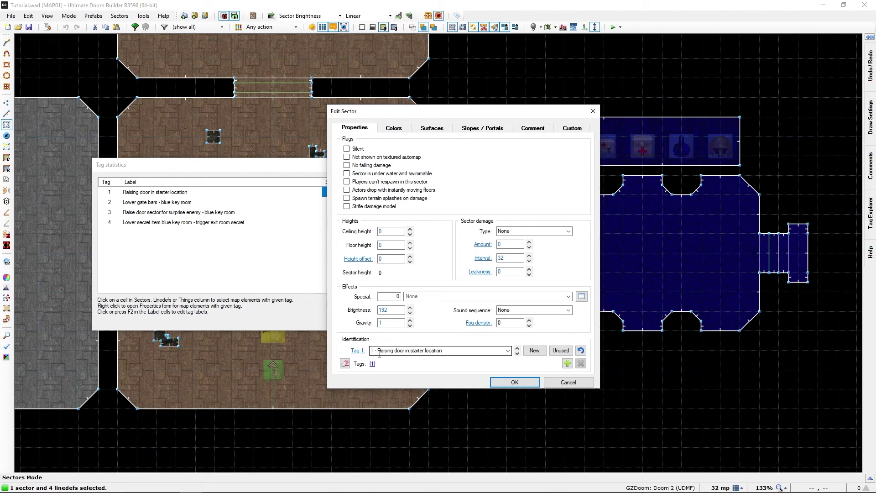
pyautogui.click(514, 382)
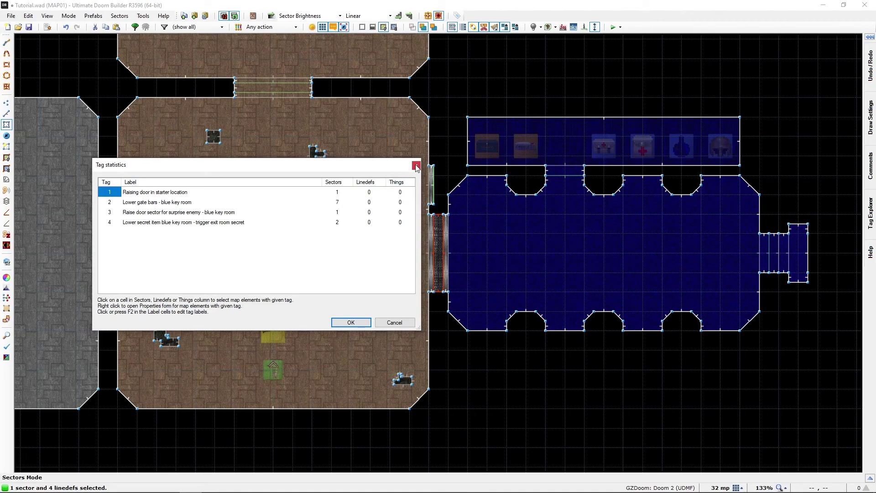
pyautogui.click(351, 323)
pyautogui.click(425, 287)
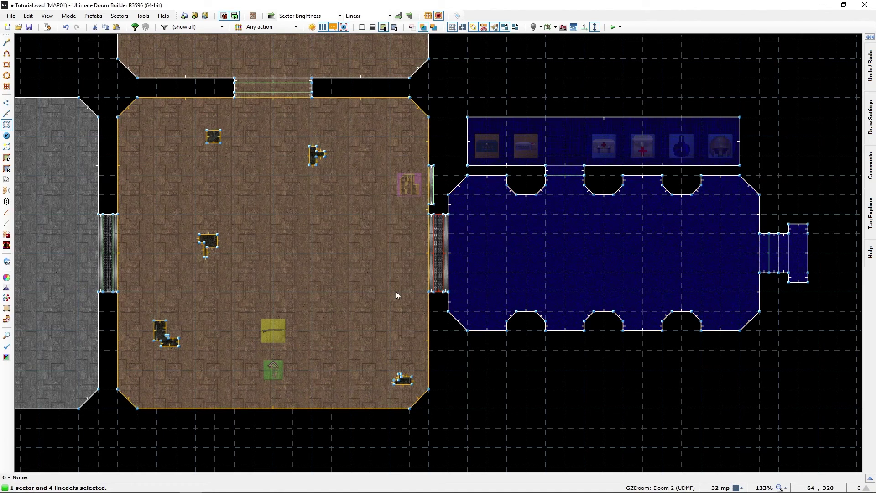
# - Clear the selection, close Tag statistics, and zoom in on the gate bars in Linedefs mode
pyautogui.press('Escape')
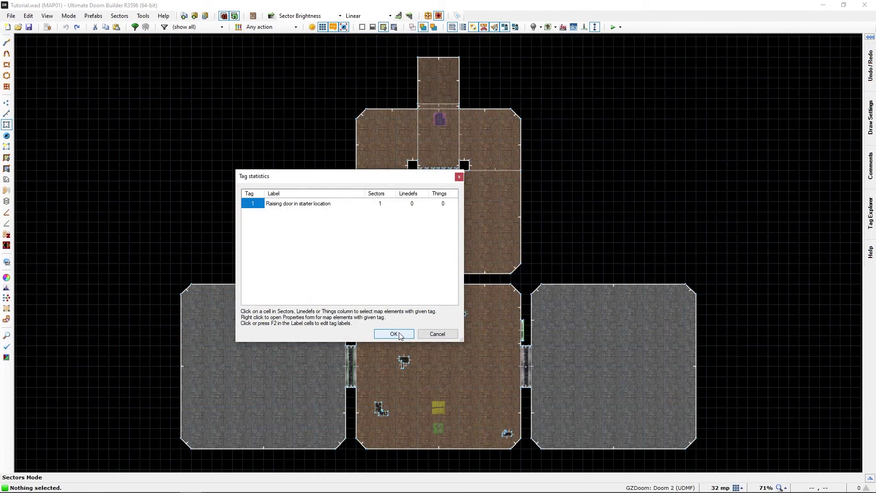
pyautogui.click(394, 334)
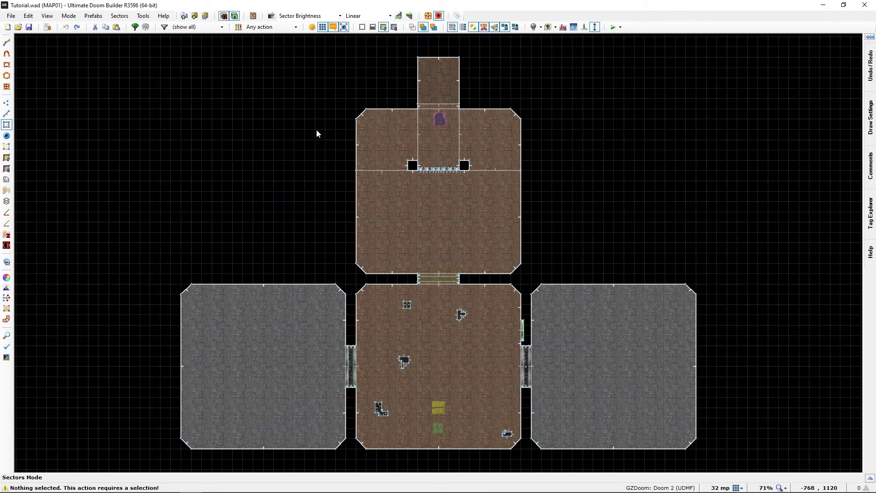
pyautogui.scroll(7, 396, 116)
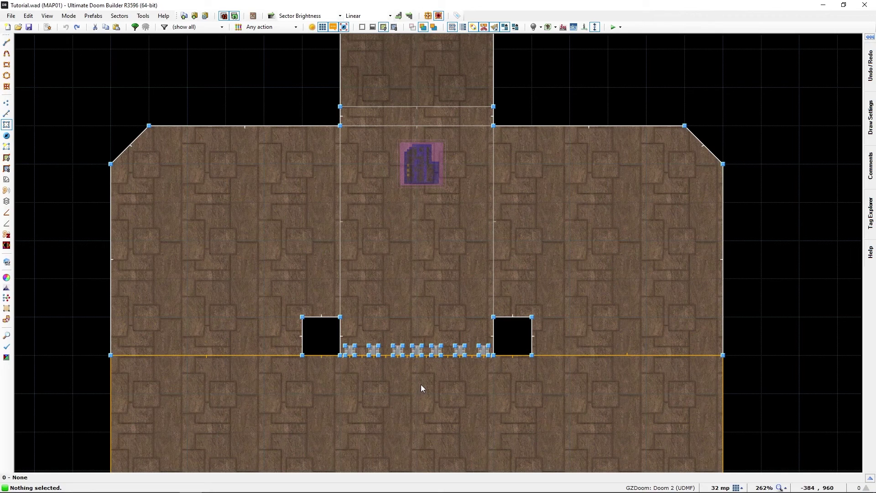
pyautogui.press('l')
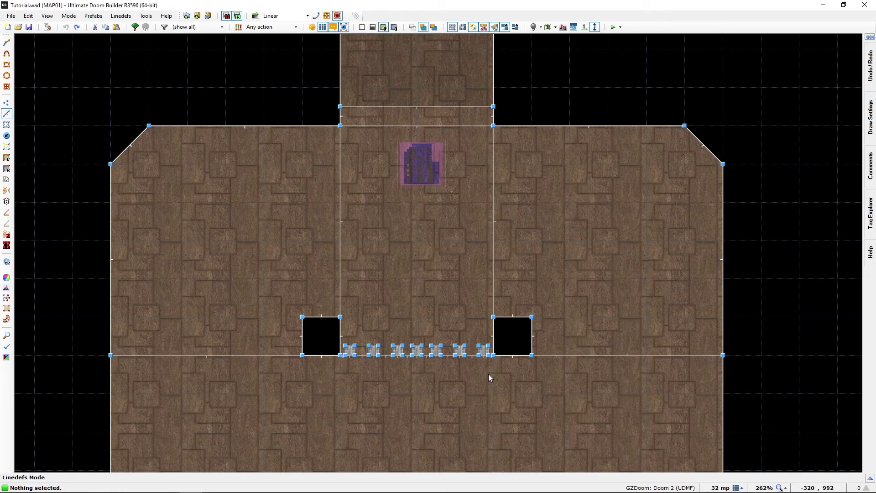
pyautogui.moveTo(488, 374); pyautogui.dragTo(344, 356)
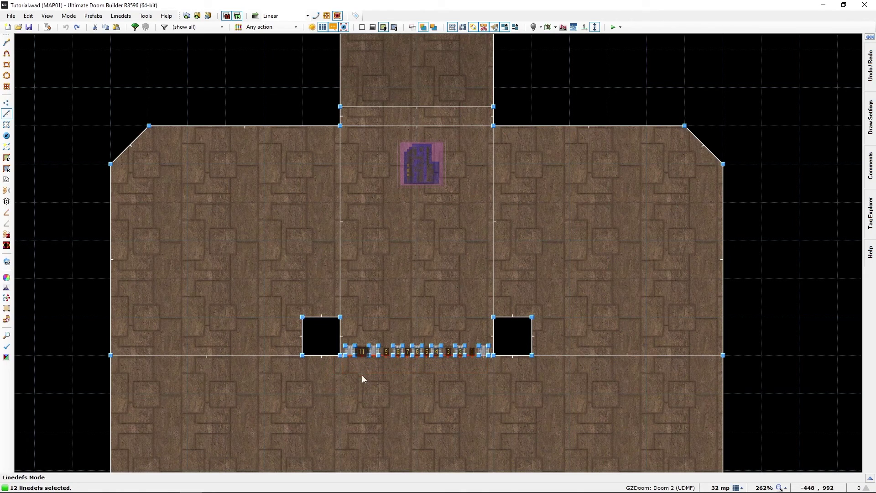
pyautogui.scroll(4, 382, 381)
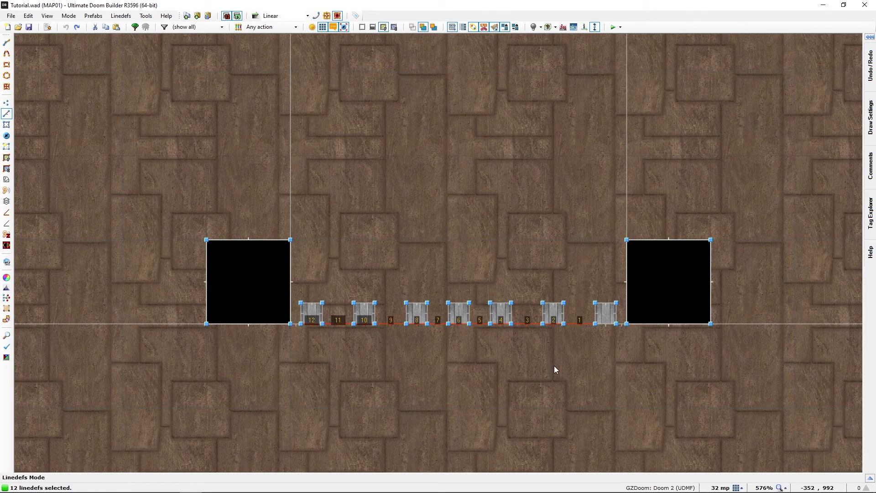
pyautogui.click(532, 362)
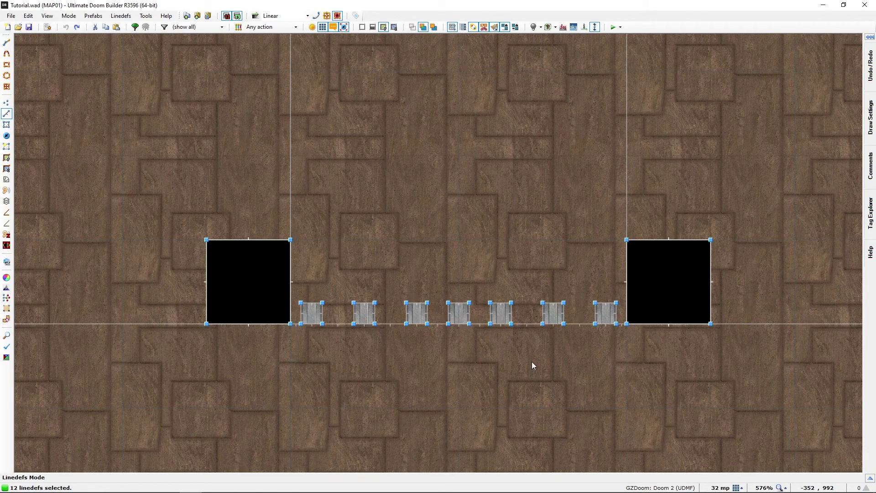
# - Select the front edge linedef of each of the seven gate bars
pyautogui.click(312, 325)
pyautogui.click(364, 324)
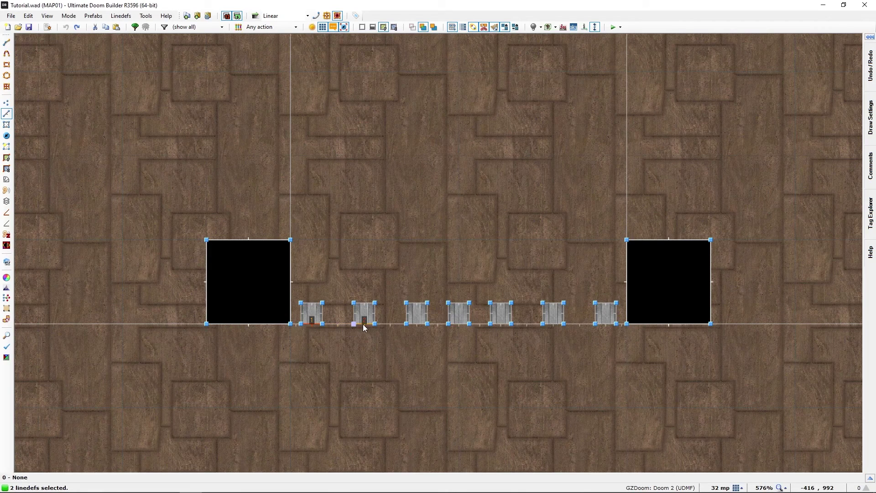
pyautogui.click(419, 324)
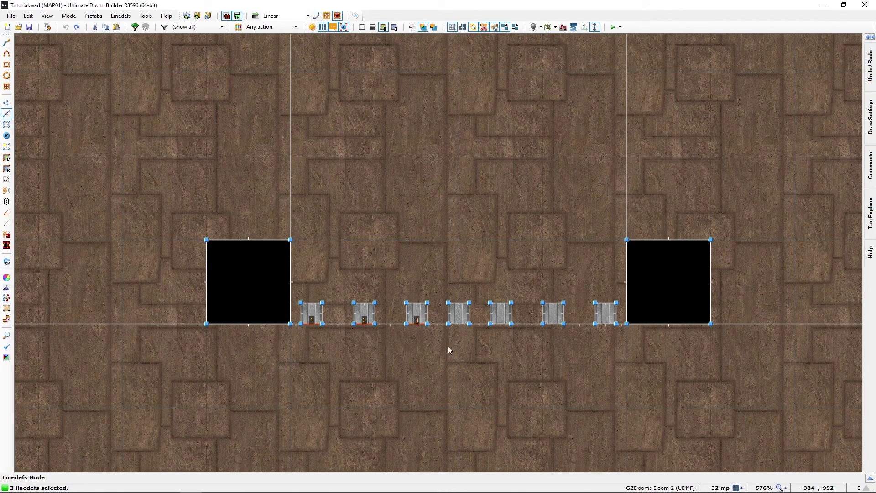
pyautogui.click(456, 324)
pyautogui.click(502, 325)
pyautogui.click(556, 324)
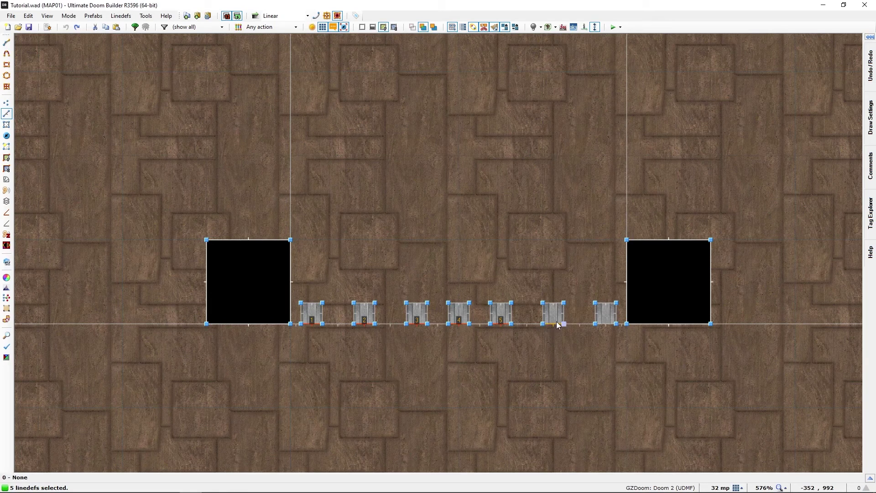
pyautogui.click(607, 324)
# - In the seven lines' properties, choose Floor > 20 Floor Lower by Value from the action browser
pyautogui.rightClick(366, 322)
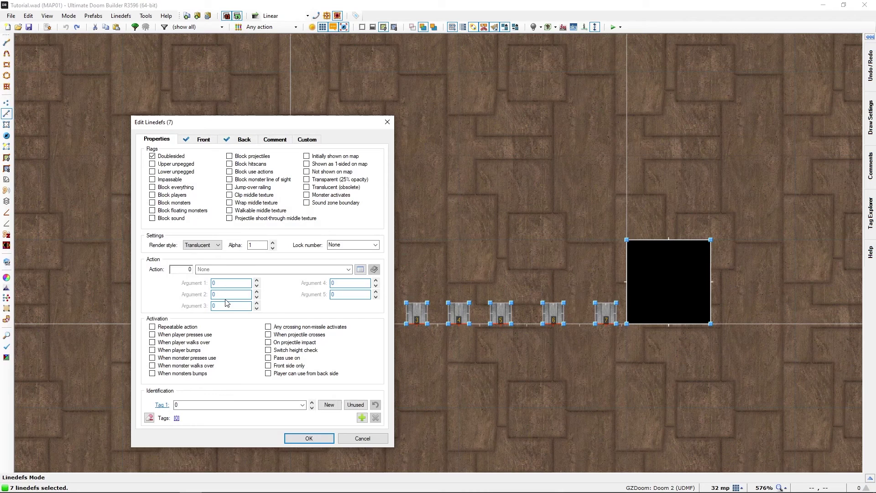
pyautogui.click(360, 270)
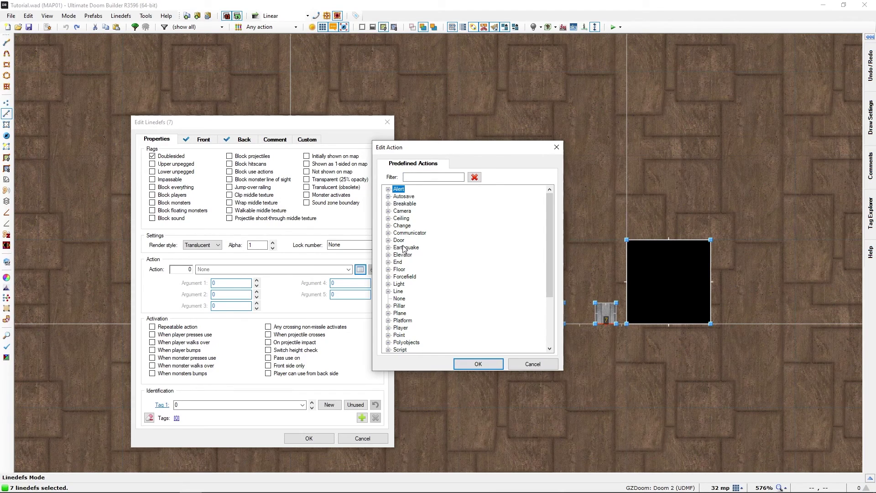
pyautogui.click(401, 271)
pyautogui.click(388, 269)
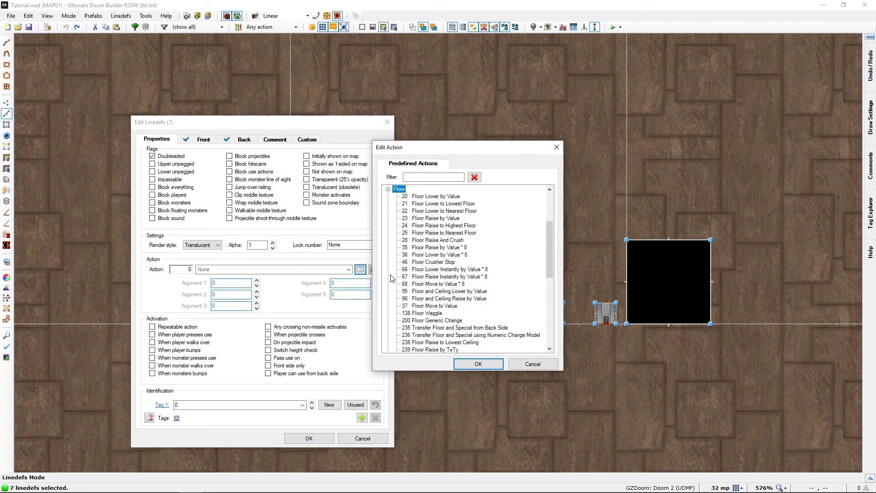
pyautogui.click(436, 197)
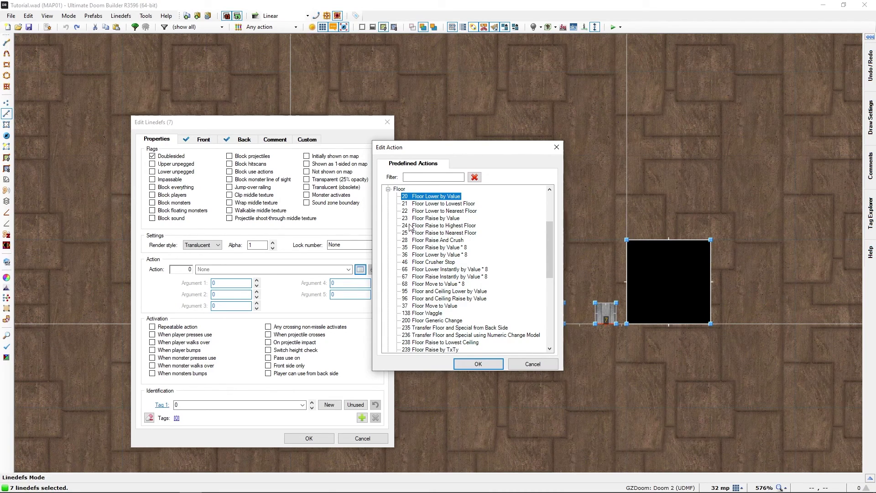
pyautogui.click(459, 365)
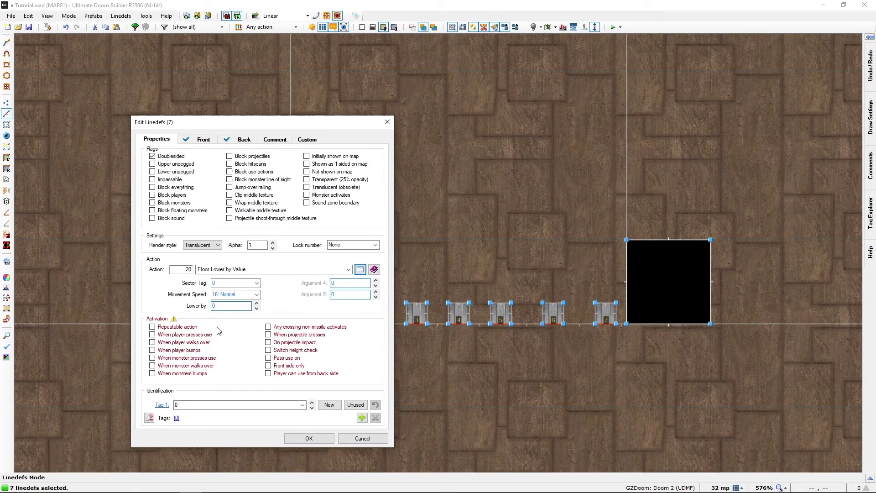
# - Set the seven bar lines to lower their floors by 113 on player use, then deselect them
pyautogui.click(222, 305)
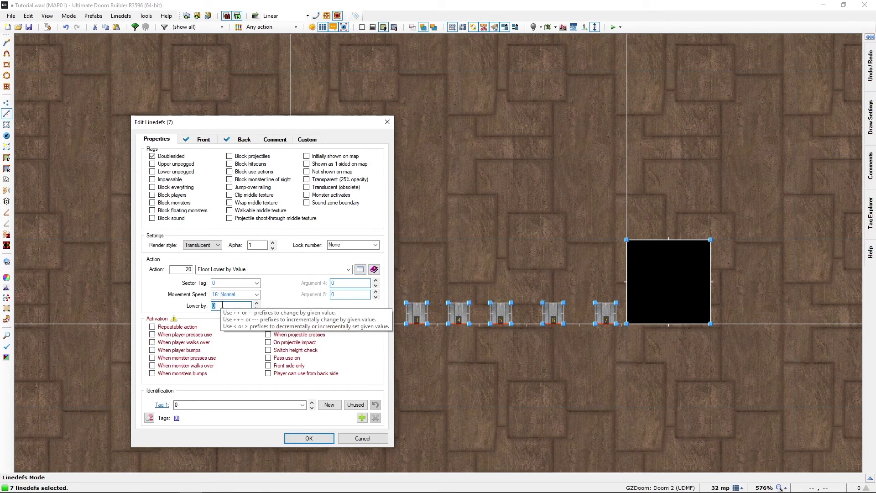
pyautogui.write('113')
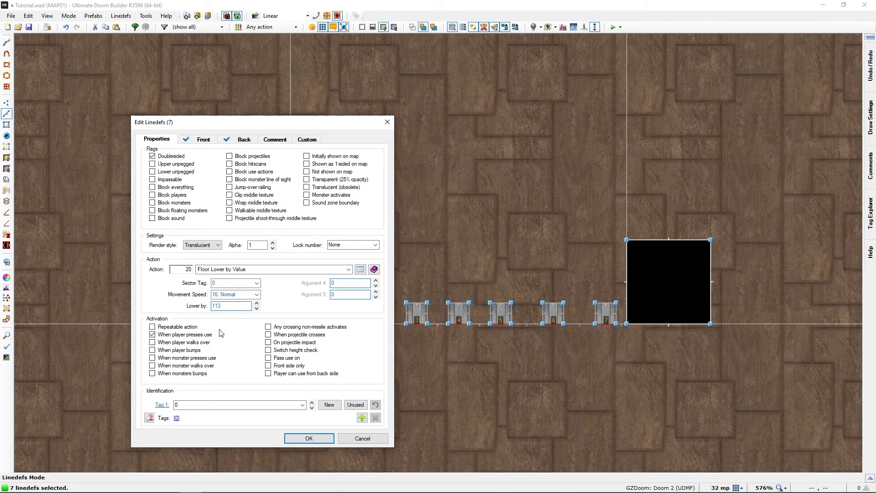
pyautogui.click(307, 437)
pyautogui.click(362, 405)
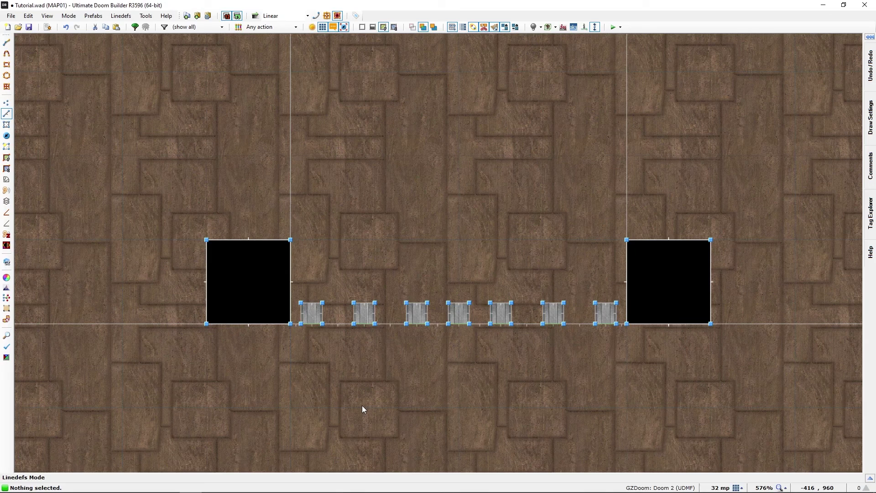
# - Test the map in GZDoom, grab the shotgun, and use the centre bar to reveal the keycard
pyautogui.press('F9')
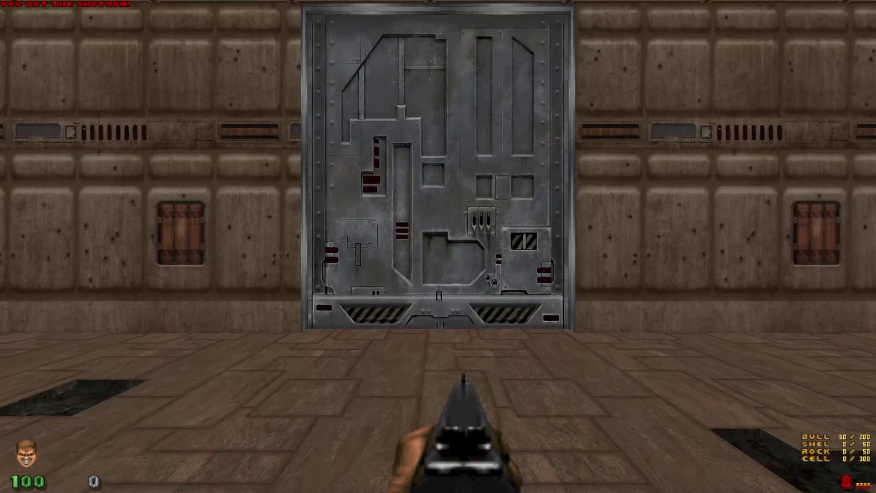
pyautogui.press('s')
pyautogui.press('w')
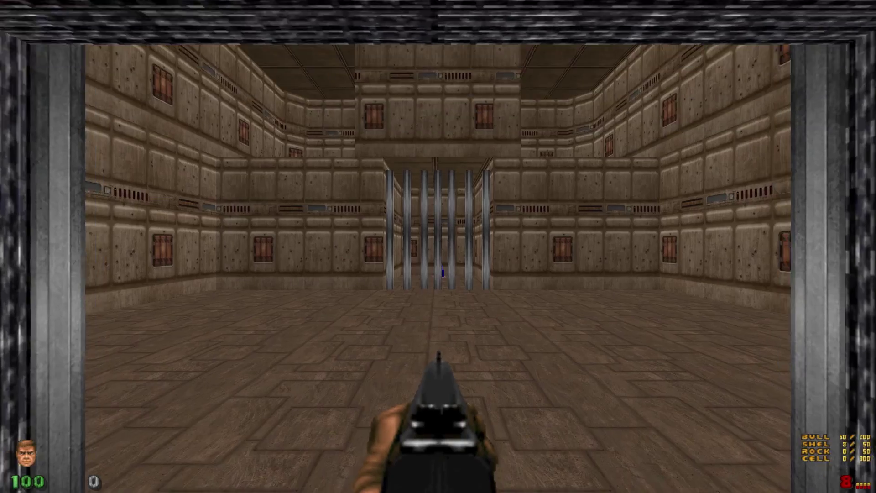
pyautogui.press('w')
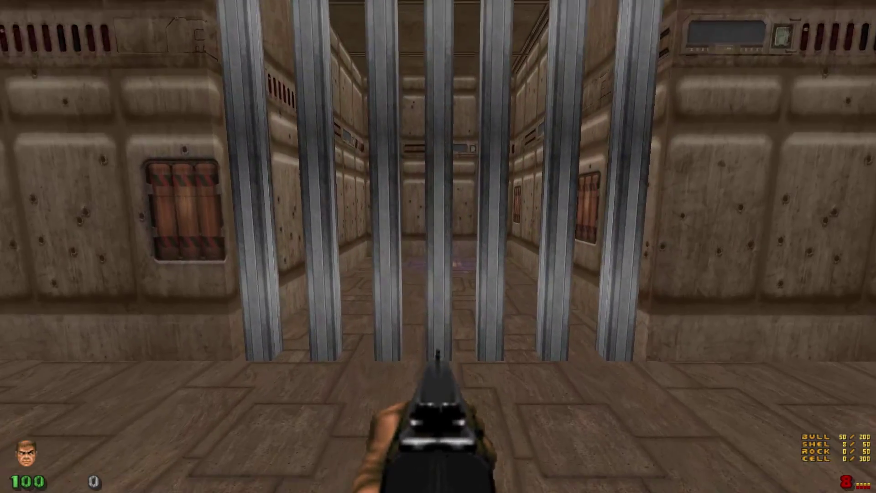
pyautogui.press('s')
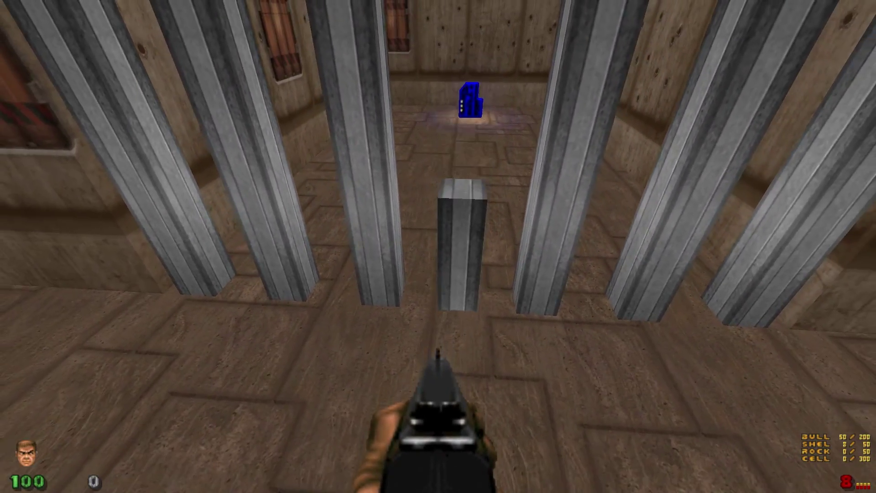
pyautogui.press('w')
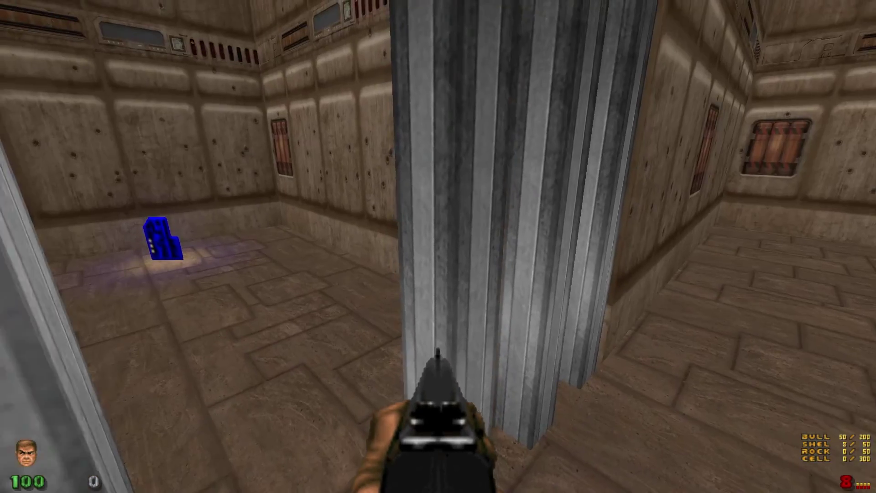
pyautogui.press('s')
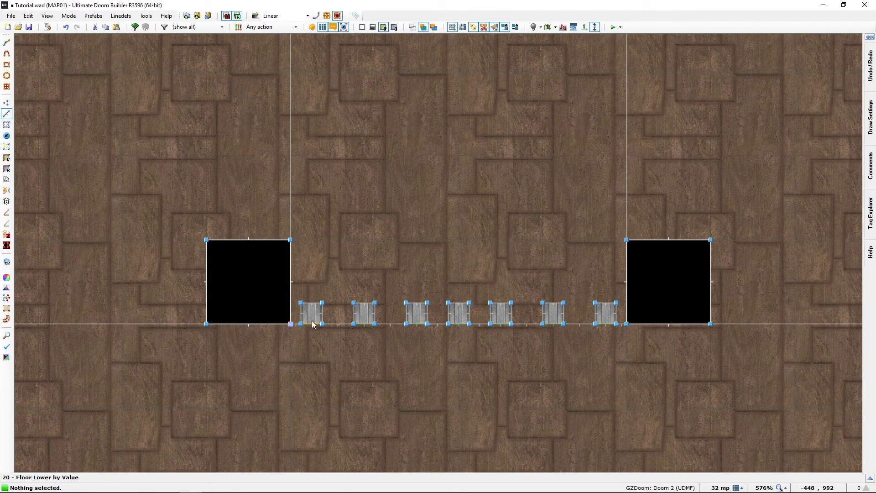
# - In Sectors mode, select the seven small bar sectors between the black pillars, left to right
pyautogui.scroll(-6, 386, 276)
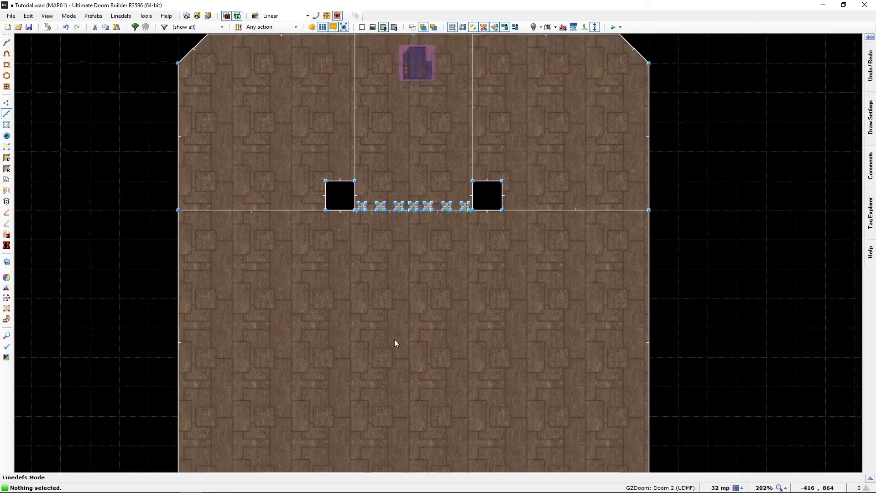
pyautogui.moveTo(395, 339); pyautogui.dragTo(367, 85, button='middle')
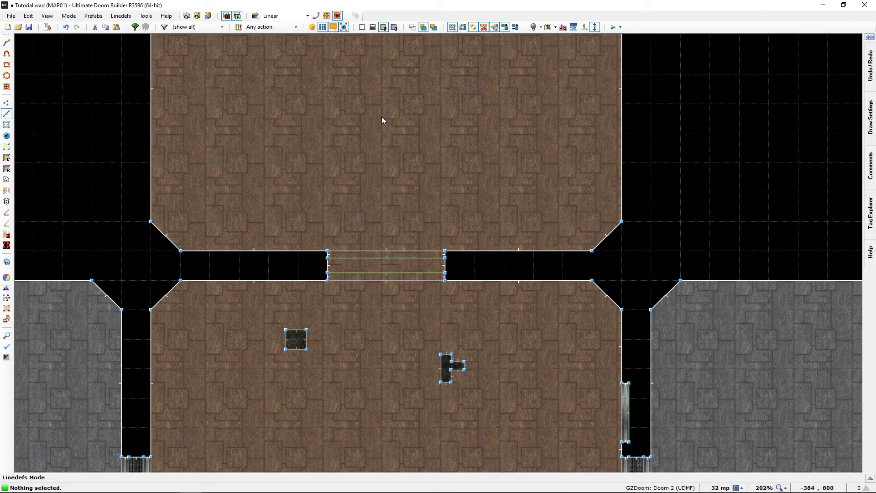
pyautogui.moveTo(381, 117); pyautogui.dragTo(410, 281, button='middle')
pyautogui.scroll(5, 451, 228)
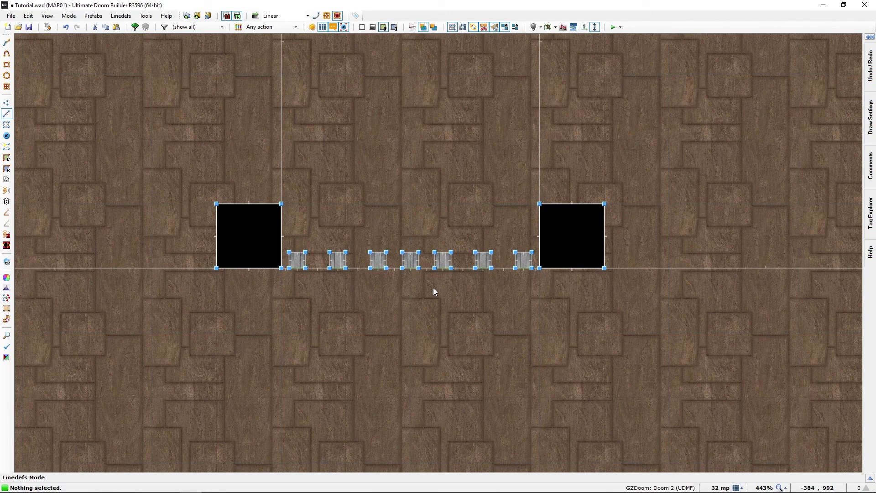
pyautogui.press('s')
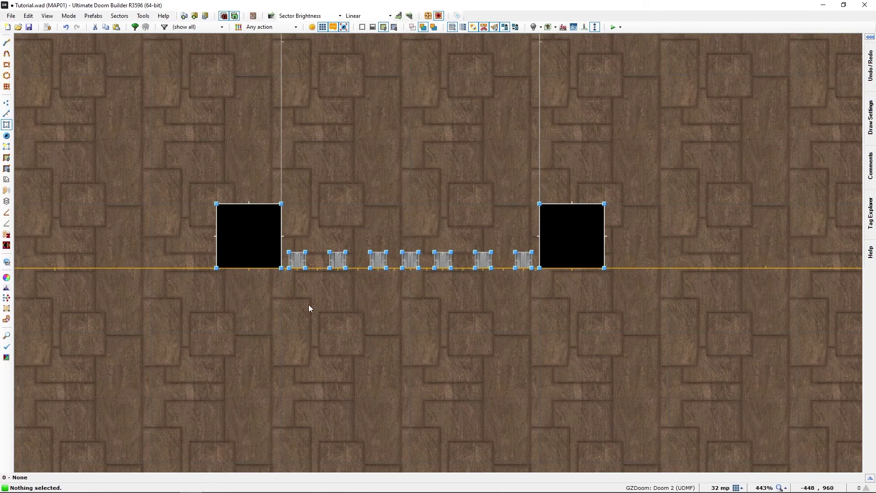
pyautogui.click(295, 261)
pyautogui.click(339, 261)
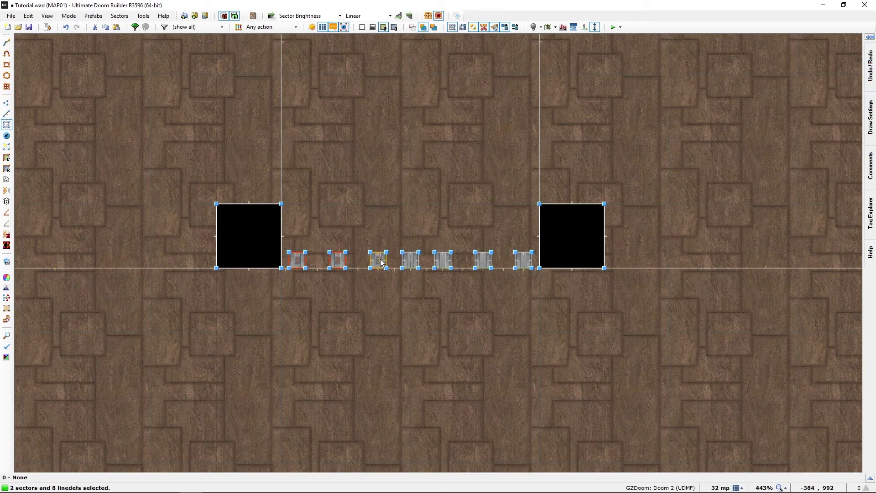
pyautogui.click(380, 260)
pyautogui.click(410, 260)
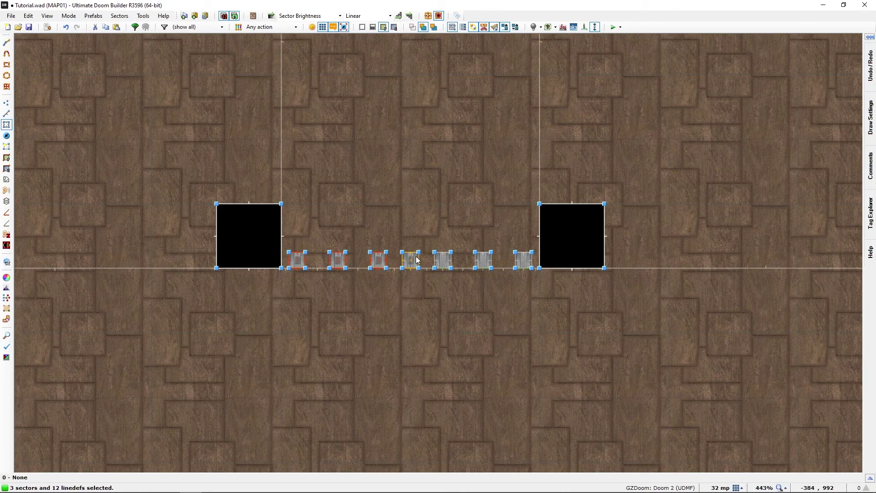
pyautogui.click(444, 262)
pyautogui.click(487, 264)
pyautogui.click(520, 262)
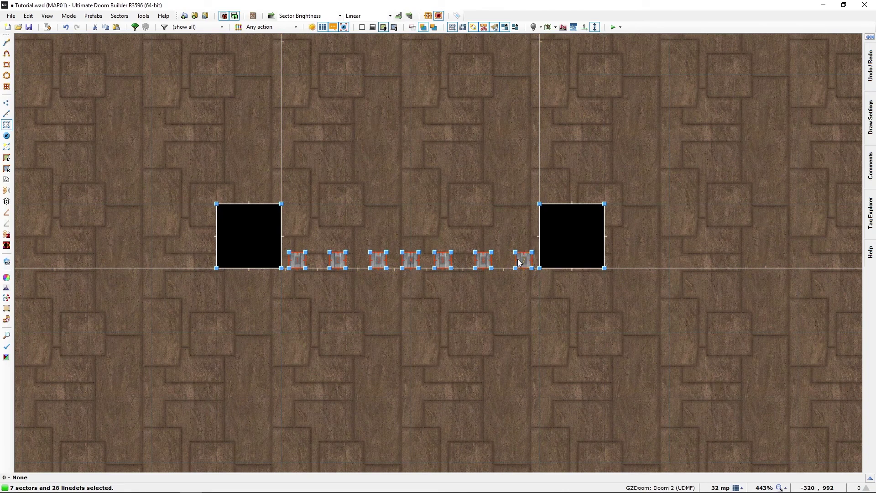
# - Assign the next unused tag, 2, to the seven selected bar sectors in Edit Sectors
pyautogui.rightClick(519, 263)
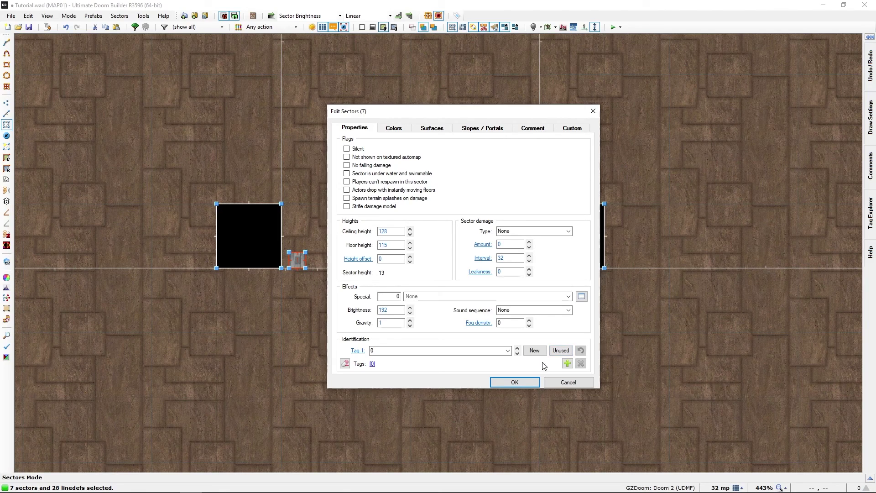
pyautogui.doubleClick(375, 351)
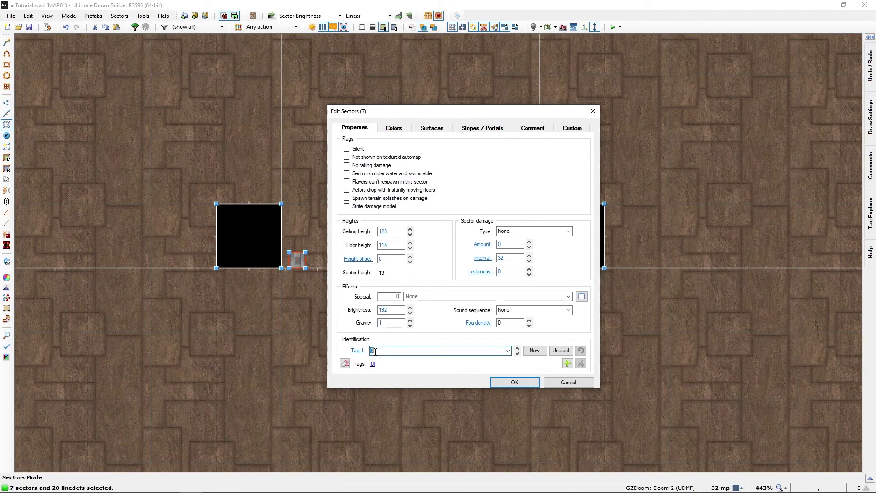
pyautogui.write('2')
pyautogui.press('BackSpace')
pyautogui.write('0')
pyautogui.click(529, 351)
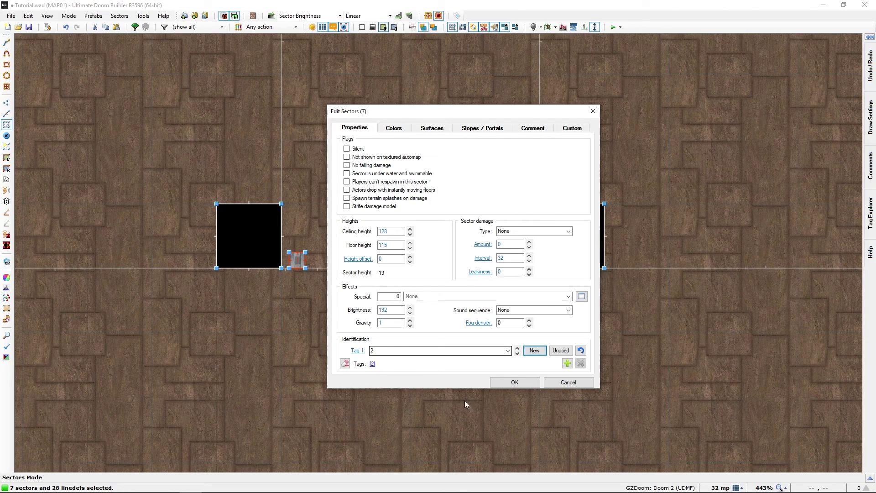
pyautogui.click(511, 383)
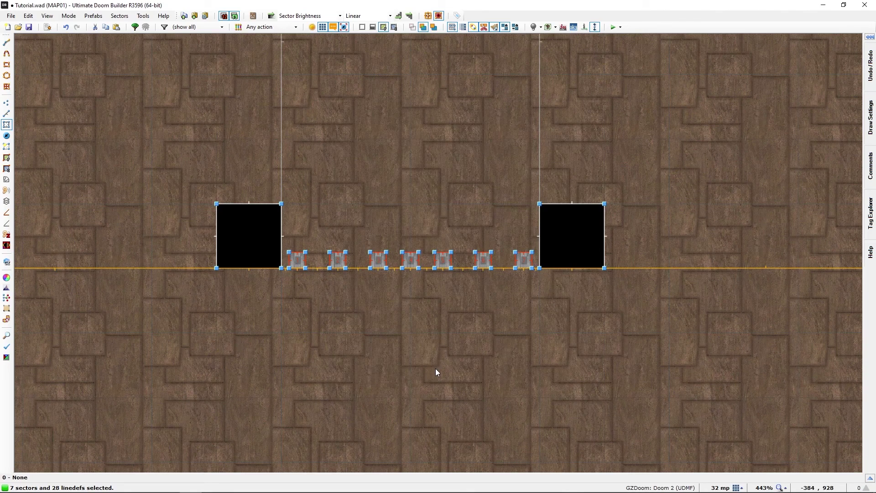
# - In Linedefs mode, select the bottom line of each of the seven bars and open Edit Linedefs
pyautogui.click(436, 370)
pyautogui.press('l')
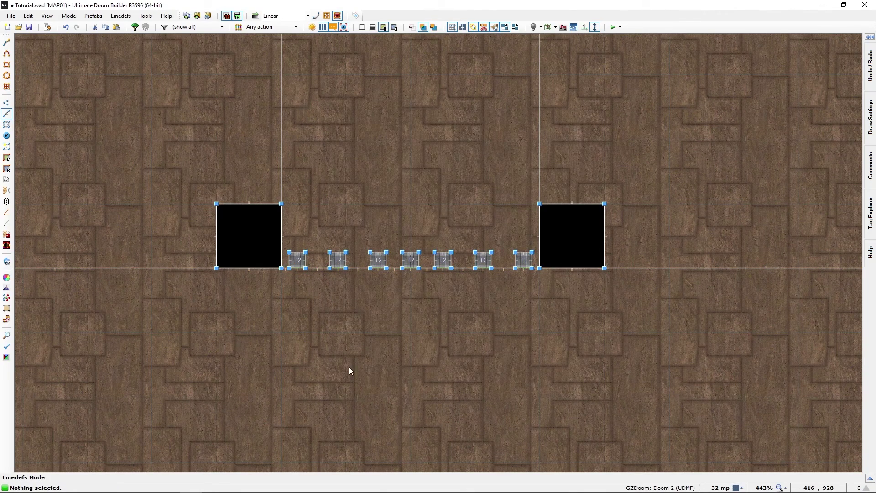
pyautogui.click(295, 269)
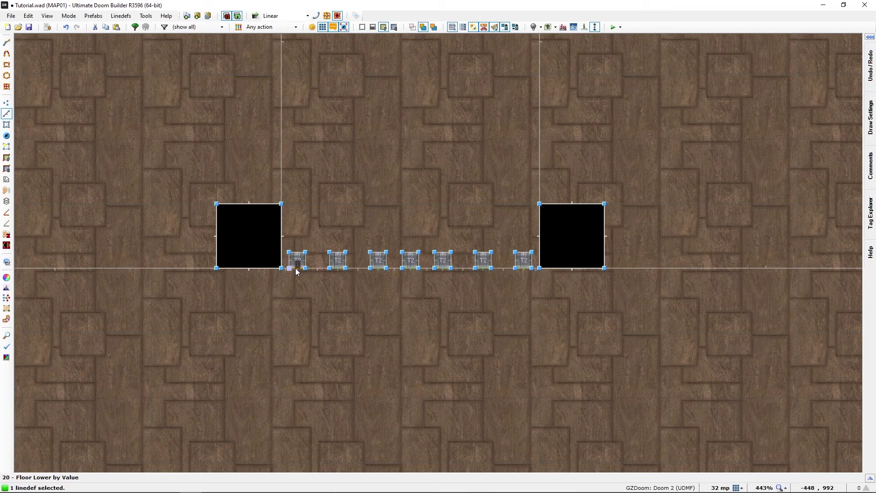
pyautogui.click(338, 268)
pyautogui.click(412, 268)
pyautogui.click(444, 268)
pyautogui.click(485, 268)
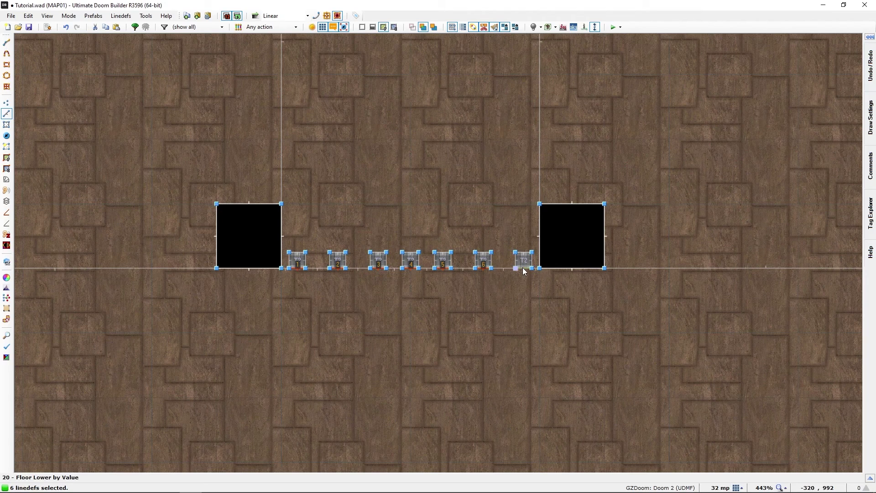
pyautogui.click(522, 268)
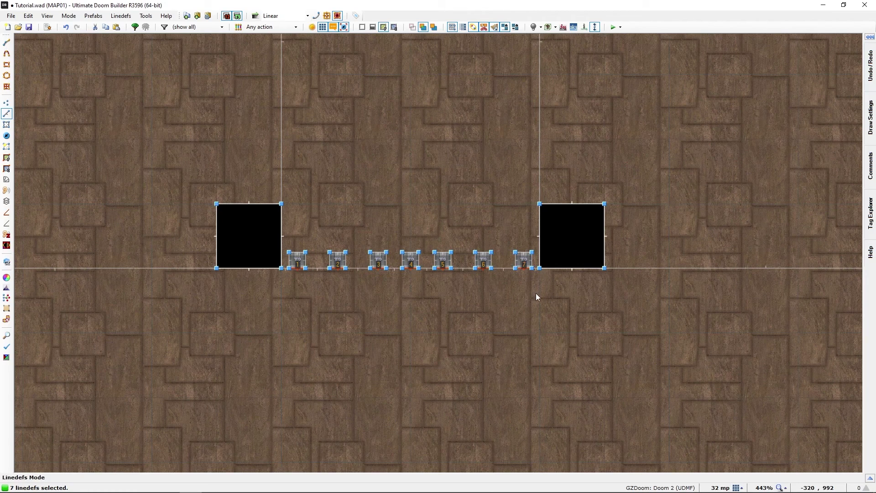
pyautogui.rightClick(523, 267)
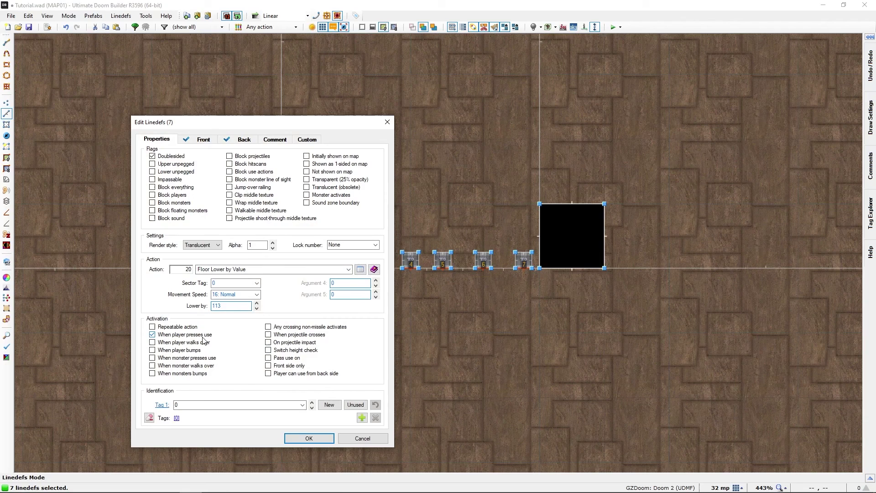
# - Set the seven bar lines' Sector Tag to 2 and confirm the change
pyautogui.click(223, 284)
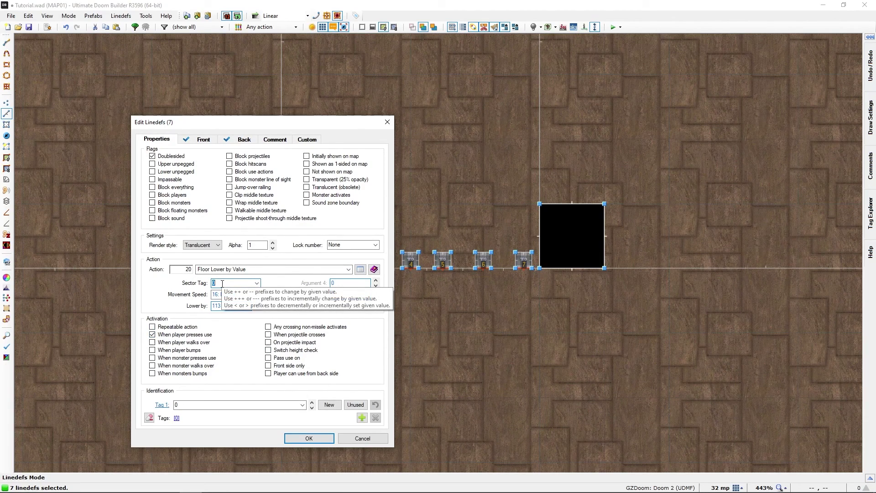
pyautogui.write('2')
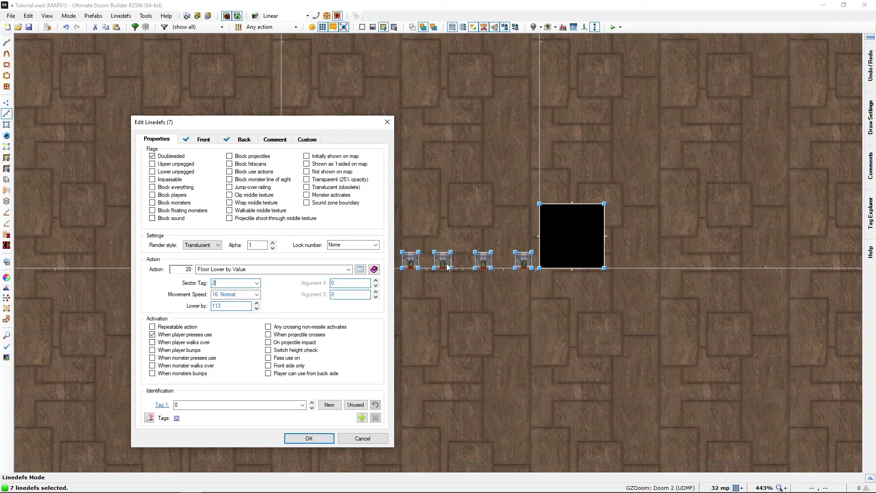
pyautogui.click(302, 440)
pyautogui.click(339, 395)
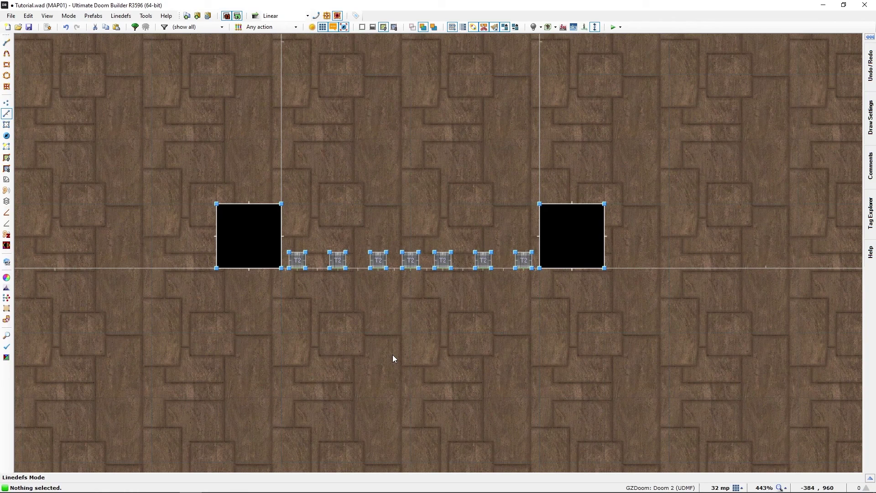
# - Pan up to the room above the bars and select the blue keycard in Things mode
pyautogui.press('Up')
pyautogui.press('Up')
pyautogui.press('Up')
pyautogui.press('Up')
pyautogui.press('Up')
pyautogui.press('Up')
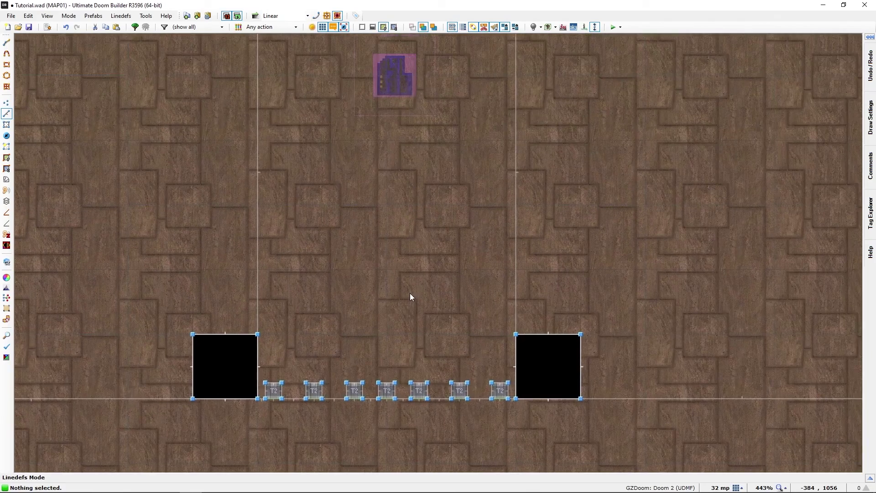
pyautogui.press('Up')
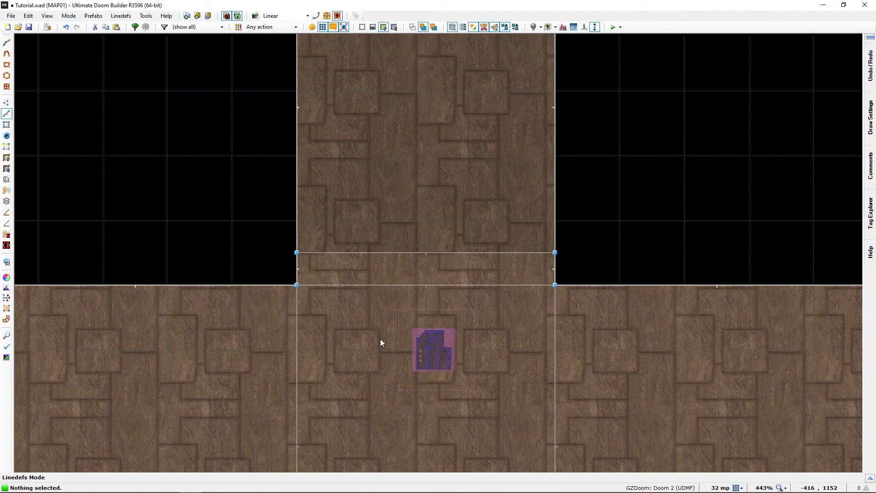
pyautogui.press('t')
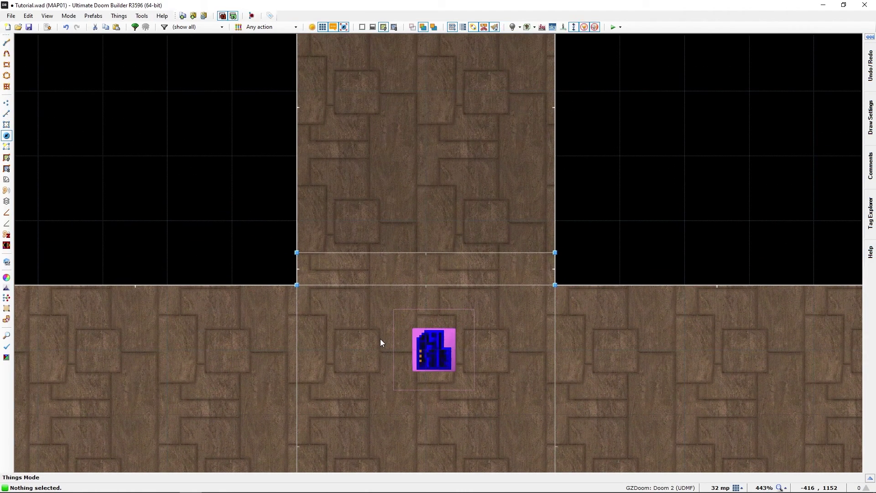
pyautogui.click(435, 344)
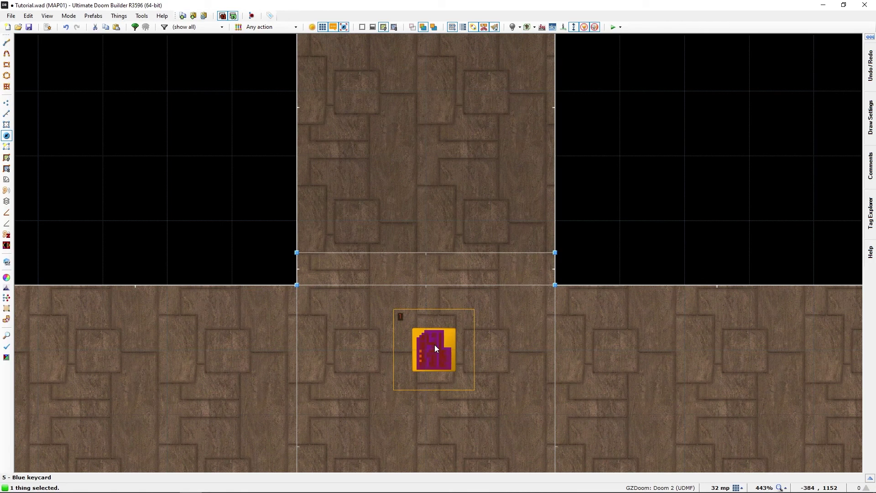
# - Give the blue keycard the Door Raise action (12) targeting sector tag 3
pyautogui.rightClick(435, 346)
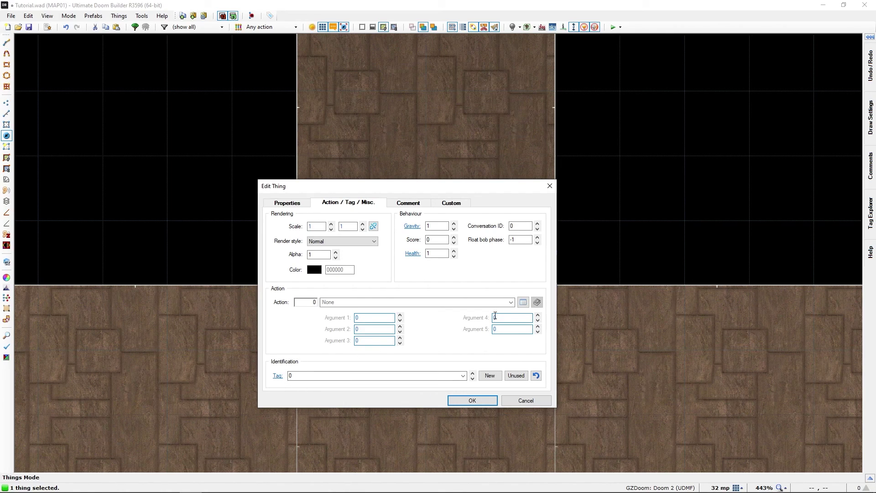
pyautogui.click(523, 303)
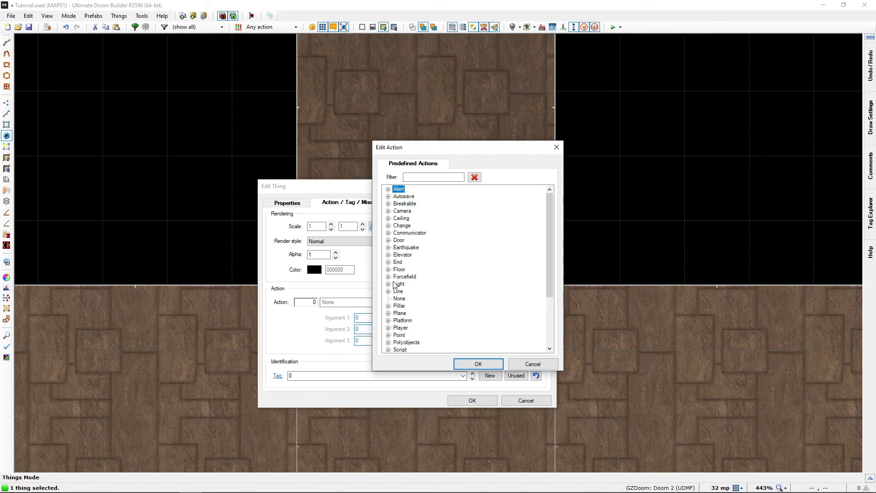
pyautogui.click(389, 240)
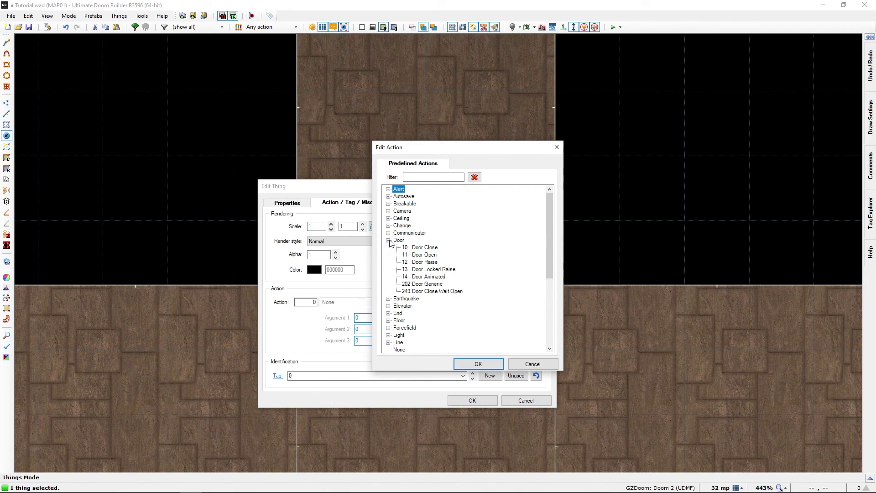
pyautogui.click(423, 262)
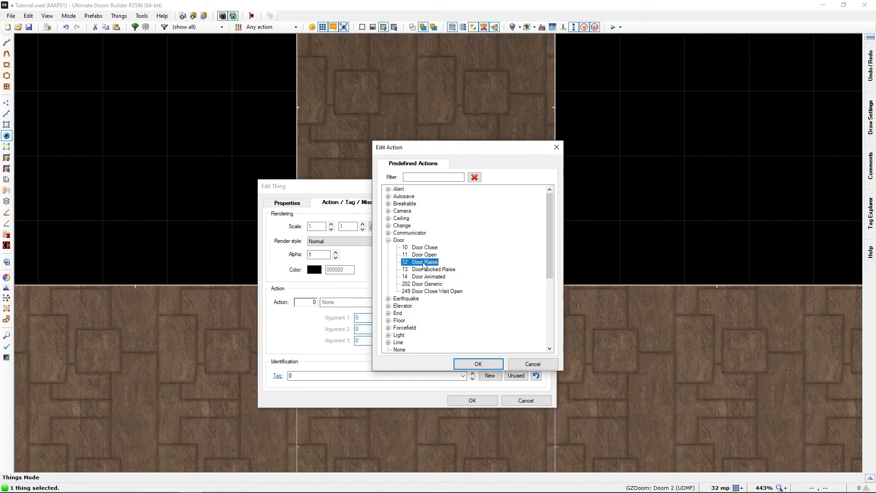
pyautogui.click(483, 364)
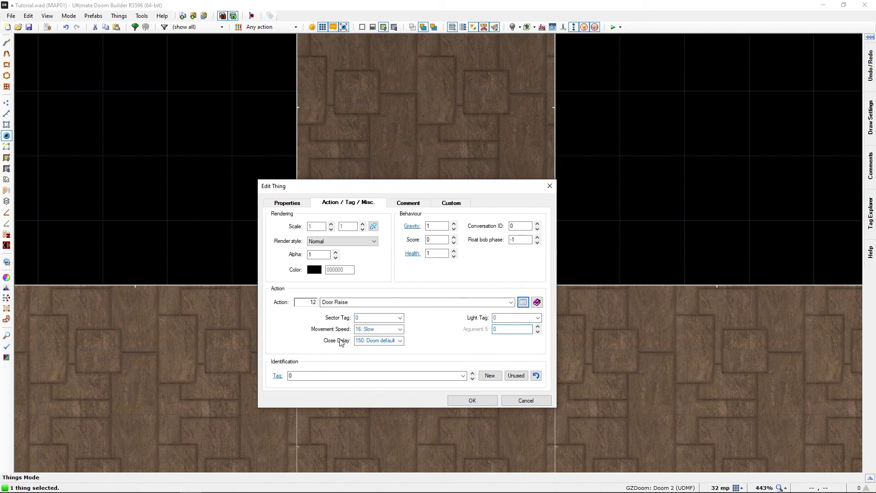
pyautogui.click(361, 318)
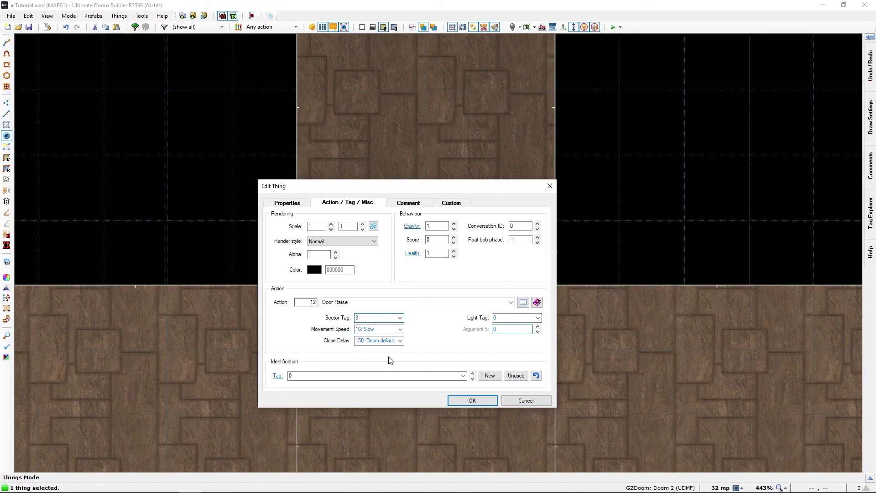
# - Set the door's close delay to 0: Never and movement speed to 128: Turbo
pyautogui.click(400, 341)
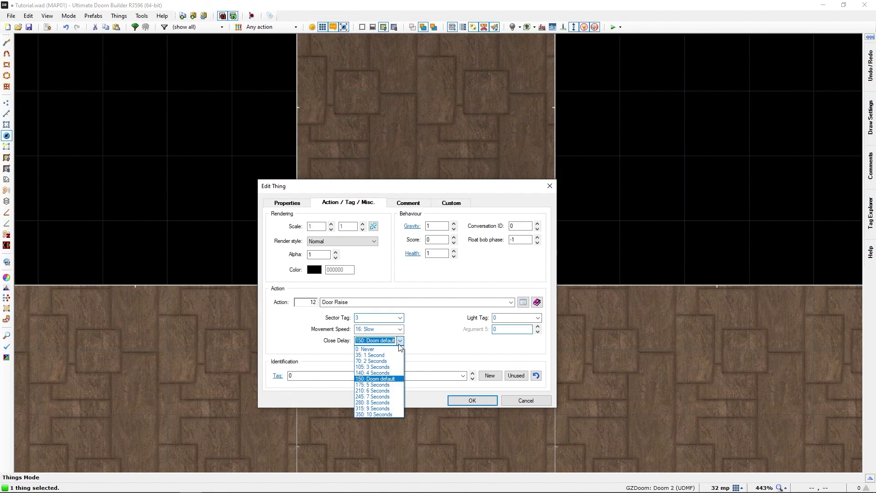
pyautogui.click(366, 349)
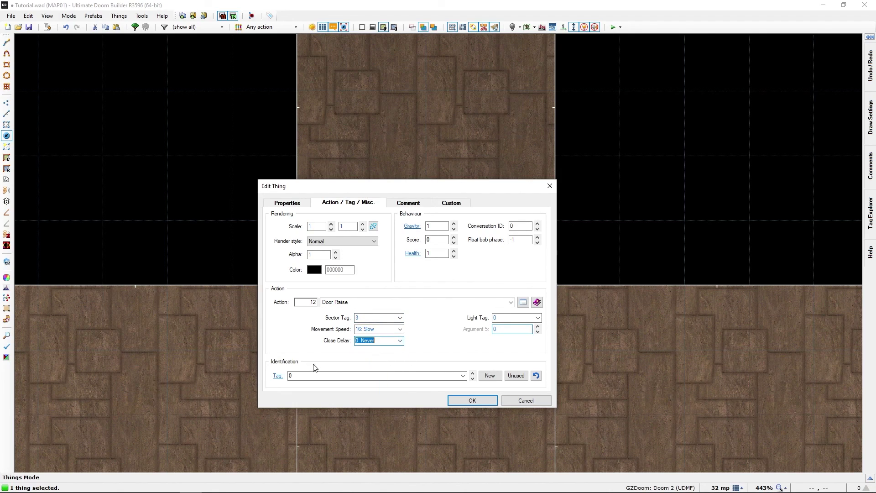
pyautogui.click(400, 329)
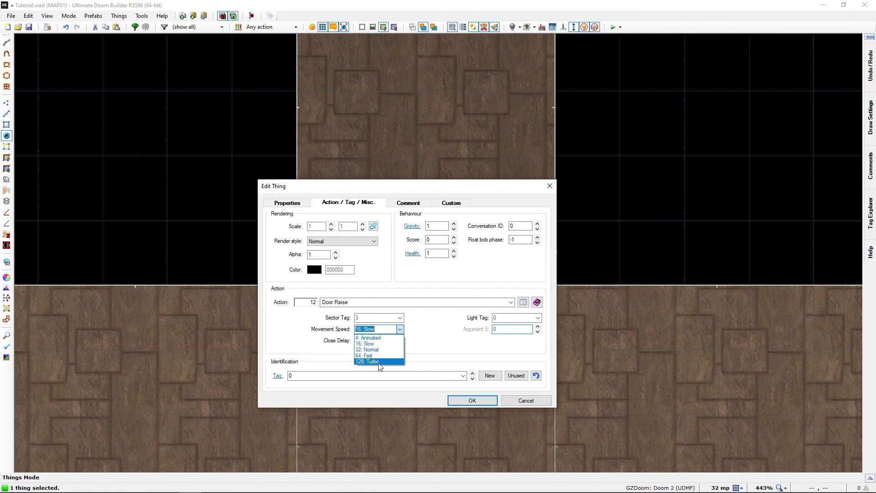
pyautogui.click(379, 362)
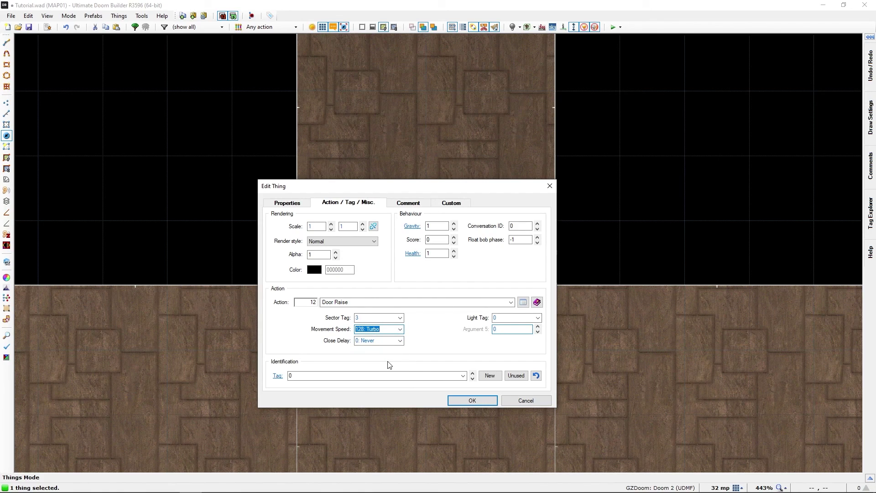
pyautogui.click(472, 400)
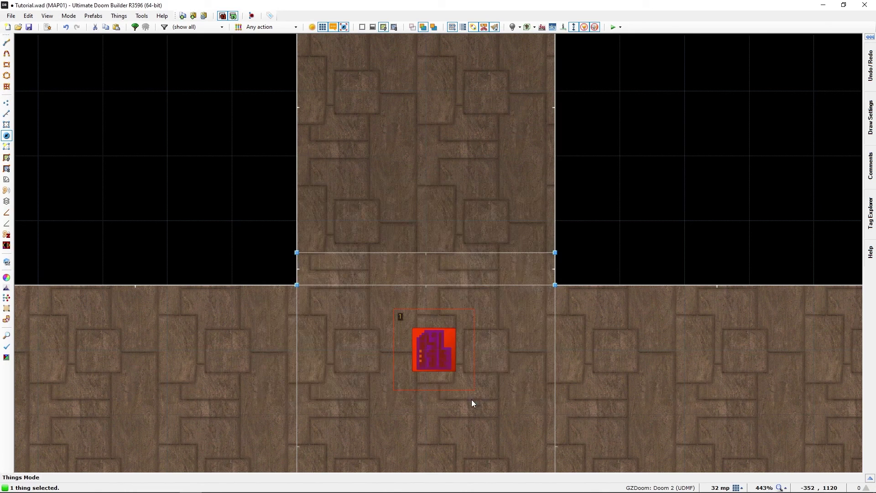
# - Give the narrow door sector strip above the blue keycard tag 3
pyautogui.click(422, 355)
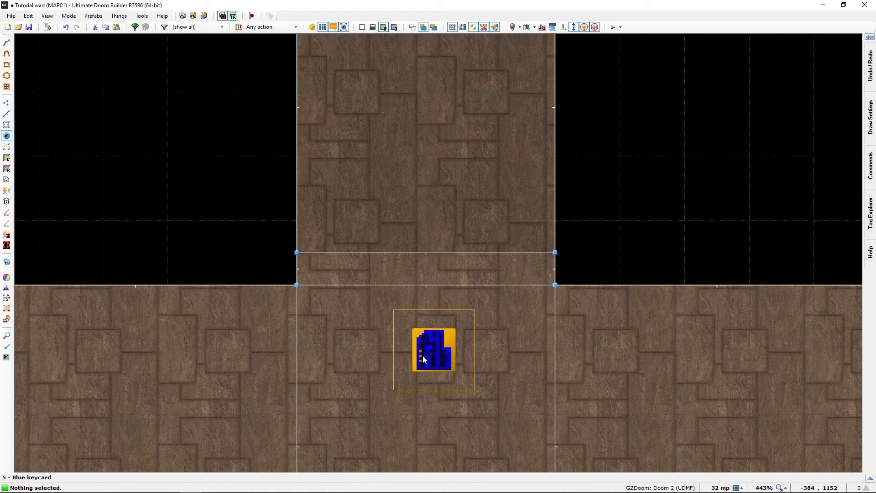
pyautogui.press('s')
pyautogui.doubleClick(416, 269)
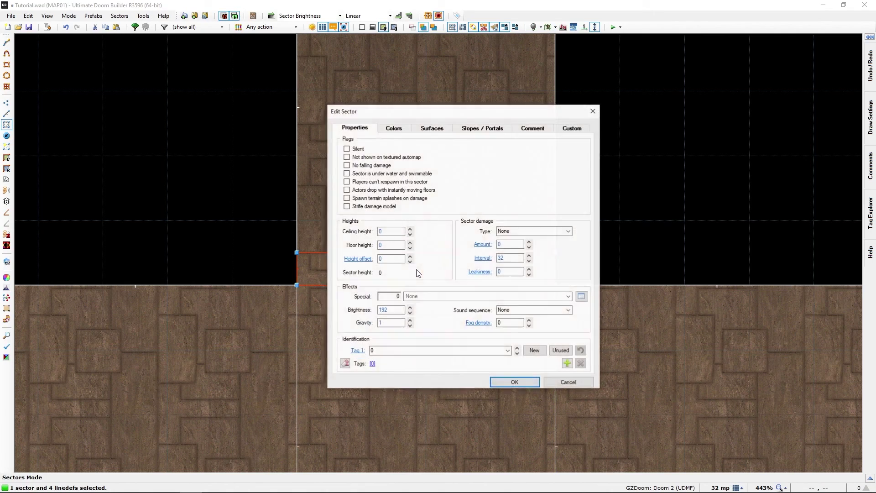
pyautogui.click(375, 351)
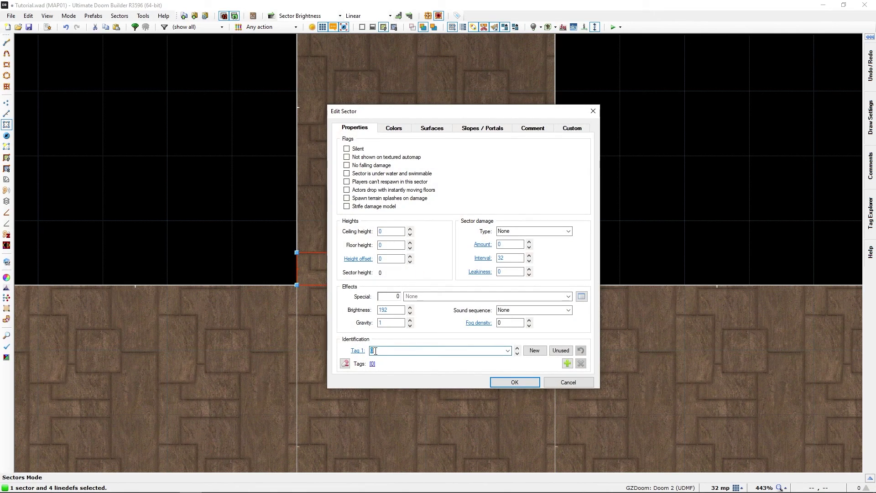
pyautogui.write('3')
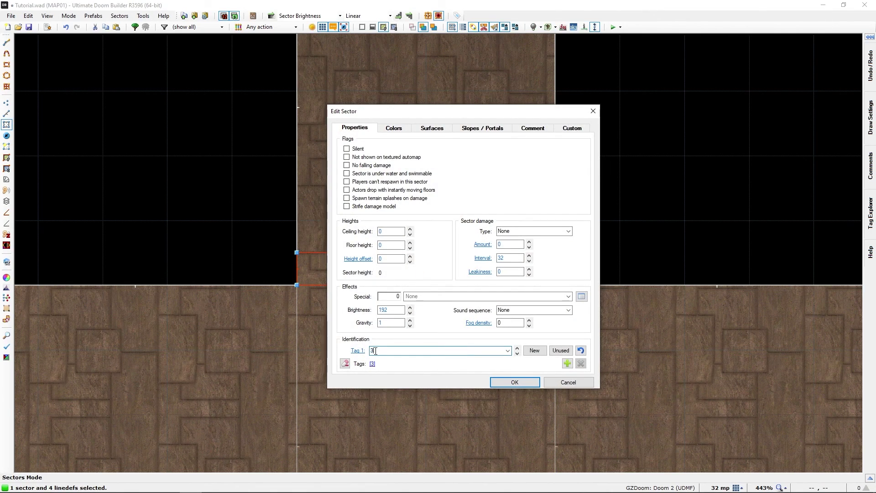
pyautogui.click(512, 382)
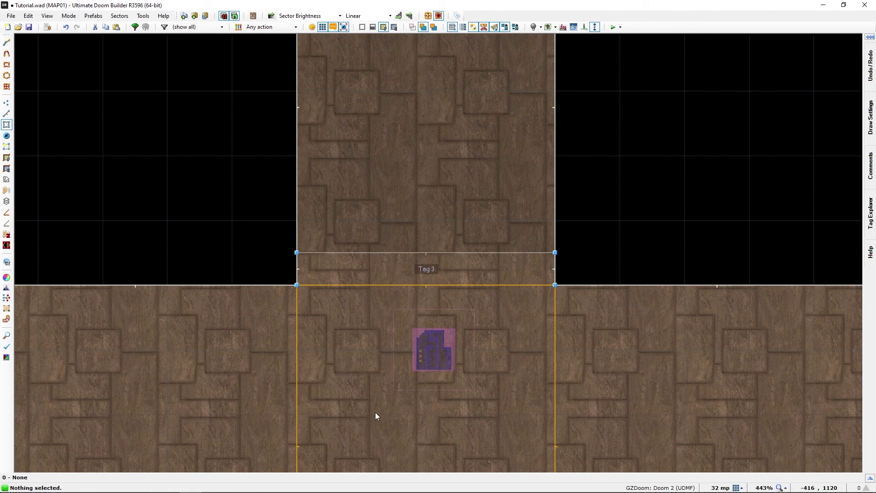
# - Pan the map to show the room beyond the tag-3 door
pyautogui.moveTo(375, 413); pyautogui.dragTo(422, 297, button='middle')
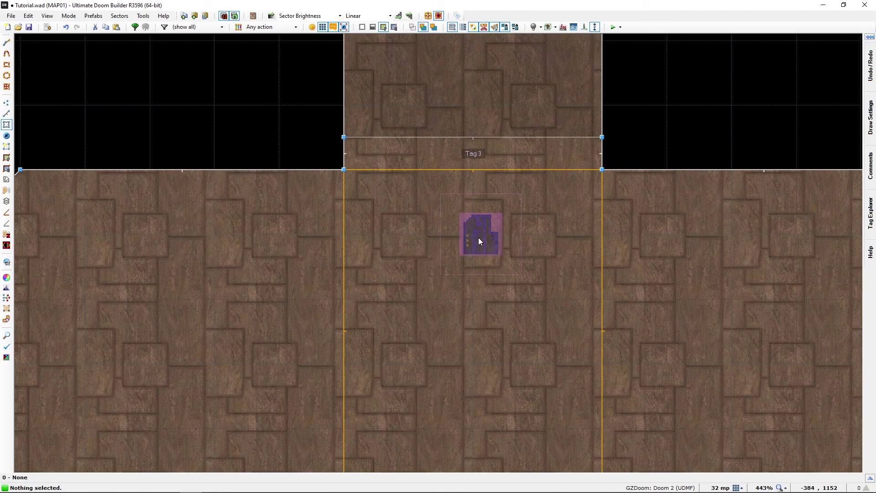
pyautogui.moveTo(396, 253); pyautogui.dragTo(356, 368, button='middle')
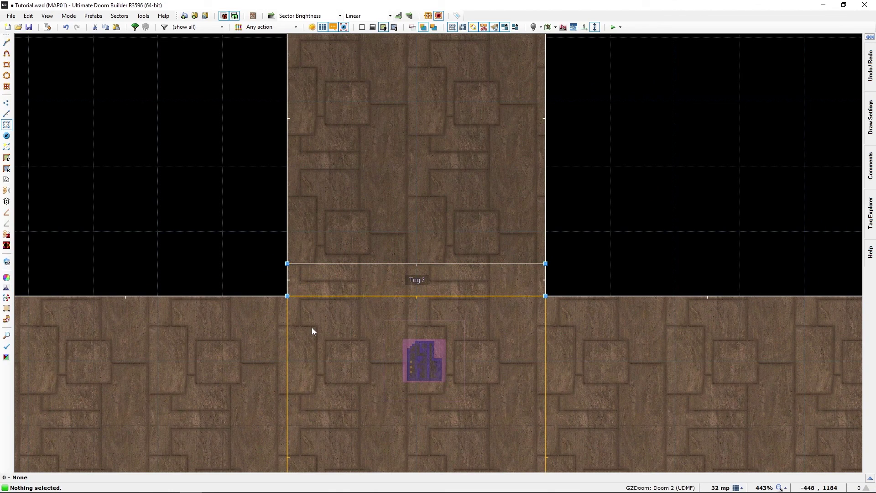
pyautogui.moveTo(215, 141); pyautogui.dragTo(210, 245, button='middle')
# - Insert an Imp thing (type 3001) and drag it up into the room beyond the tag-3 door
pyautogui.press('t')
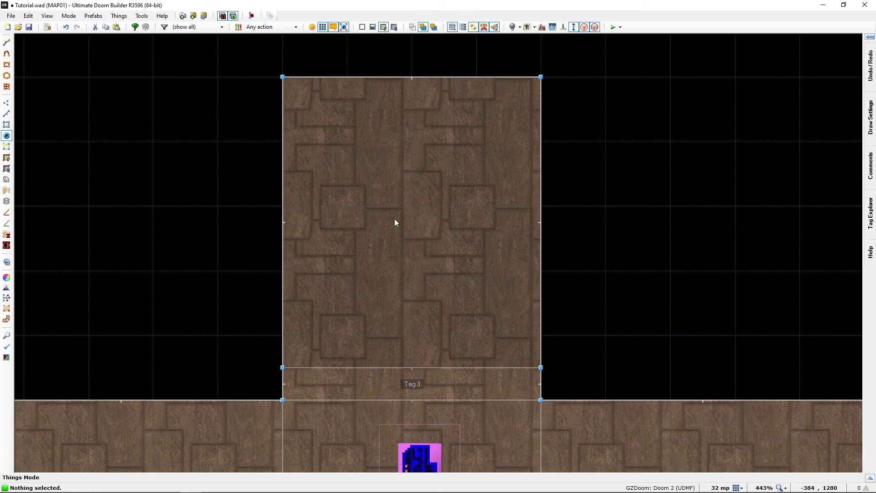
pyautogui.press('Insert')
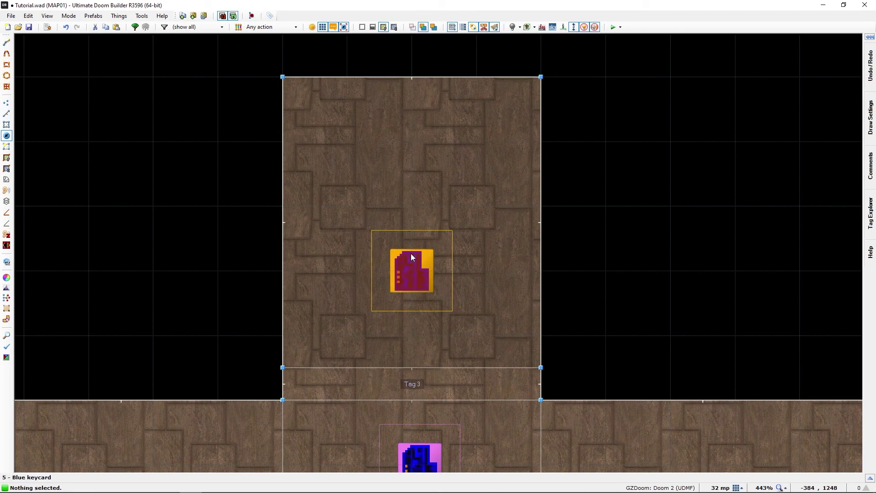
pyautogui.click(287, 202)
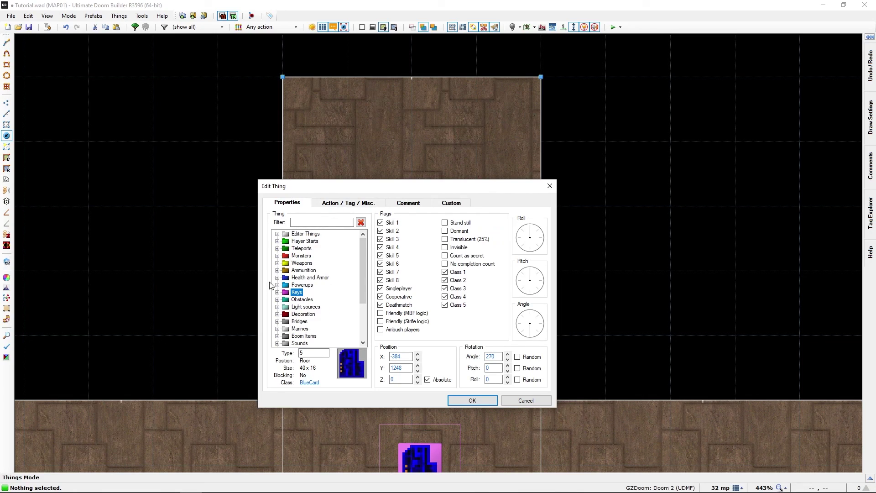
pyautogui.click(277, 256)
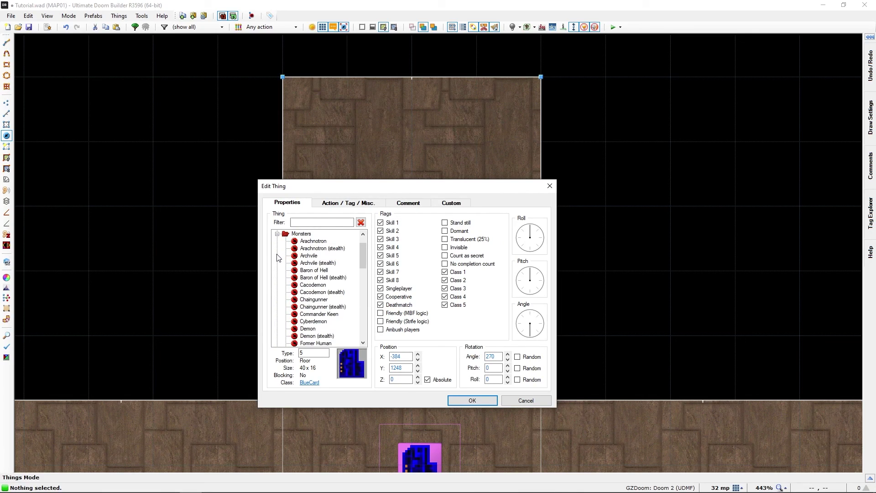
pyautogui.scroll(-2, 308, 302)
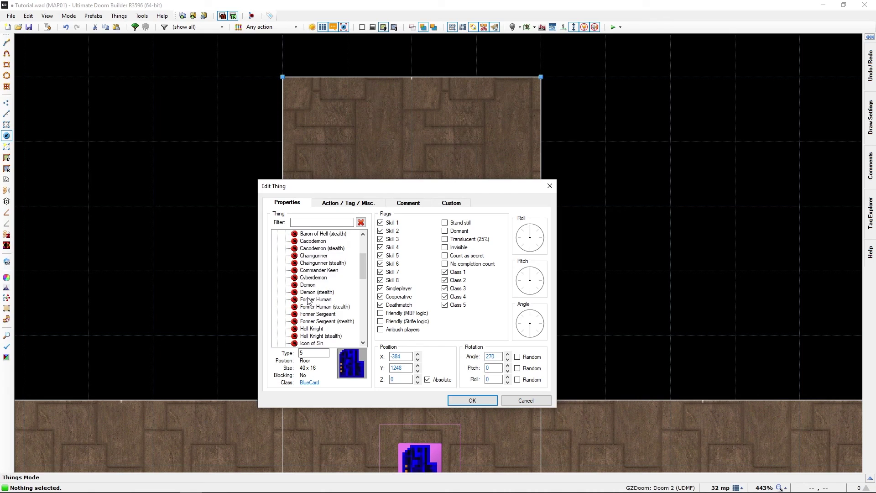
pyautogui.scroll(-1, 323, 293)
pyautogui.click(302, 329)
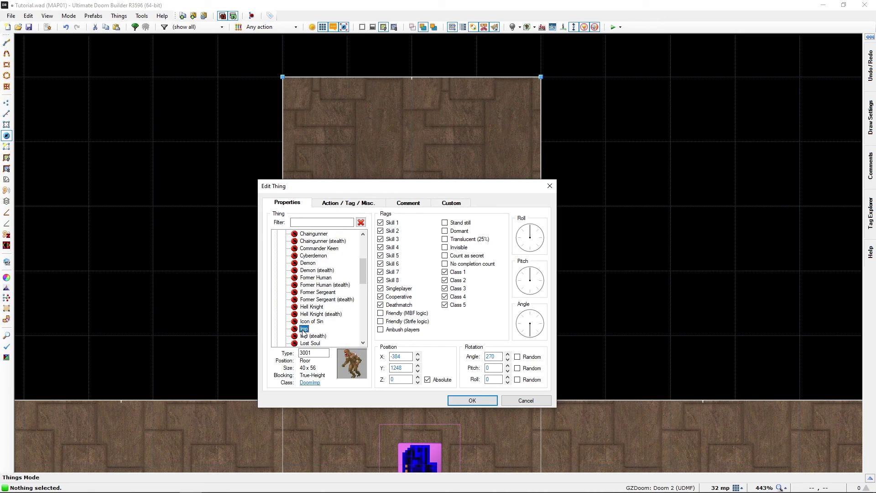
pyautogui.click(460, 402)
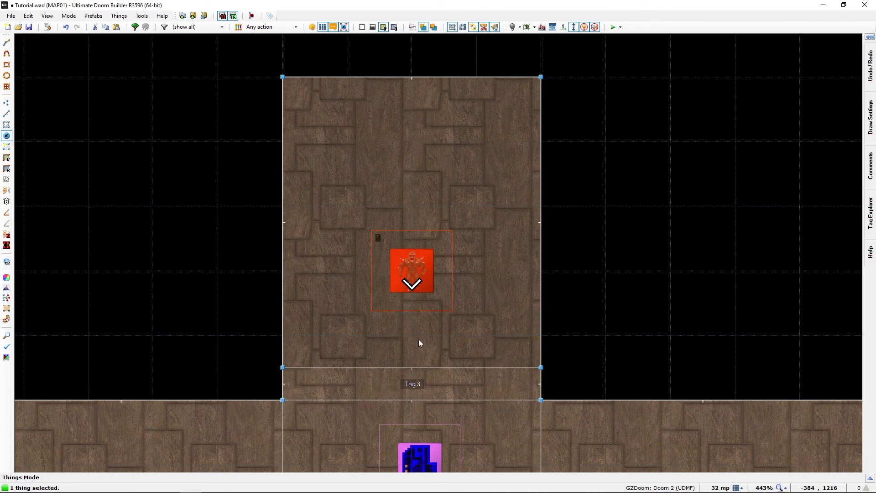
pyautogui.moveTo(415, 310); pyautogui.dragTo(414, 231)
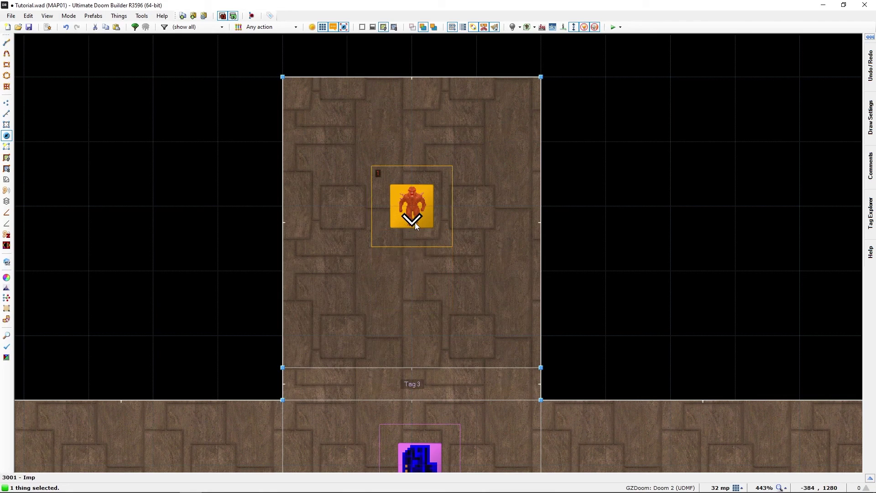
pyautogui.click(417, 302)
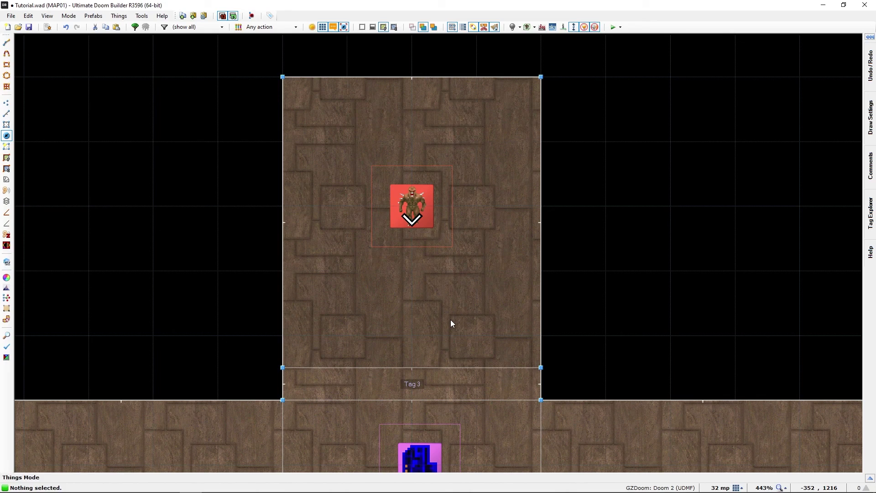
pyautogui.doubleClick(413, 205)
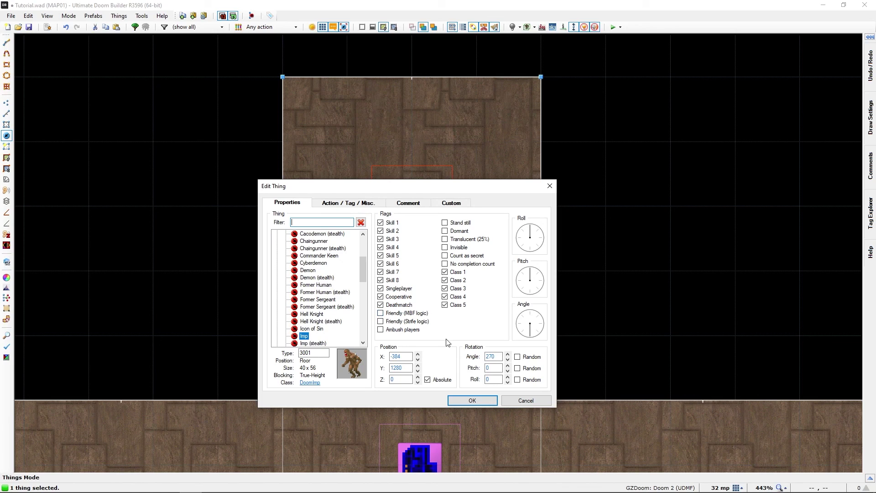
pyautogui.click(520, 405)
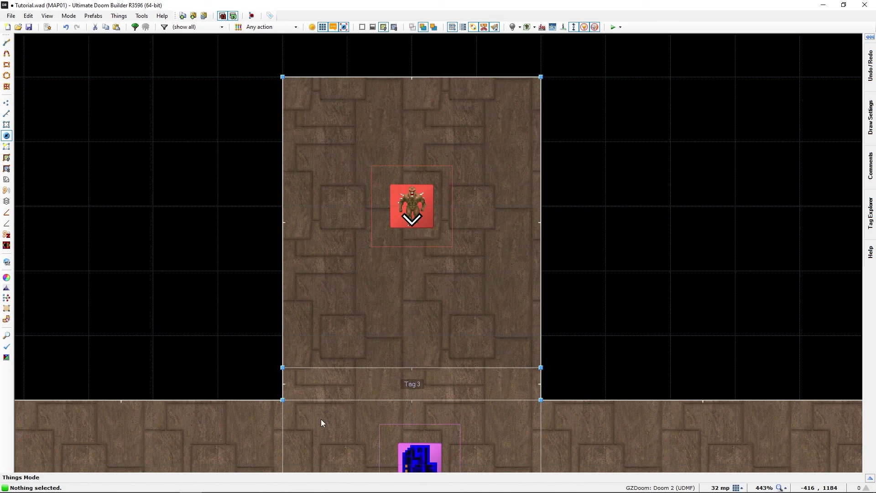
pyautogui.moveTo(321, 419); pyautogui.dragTo(341, 342, button='middle')
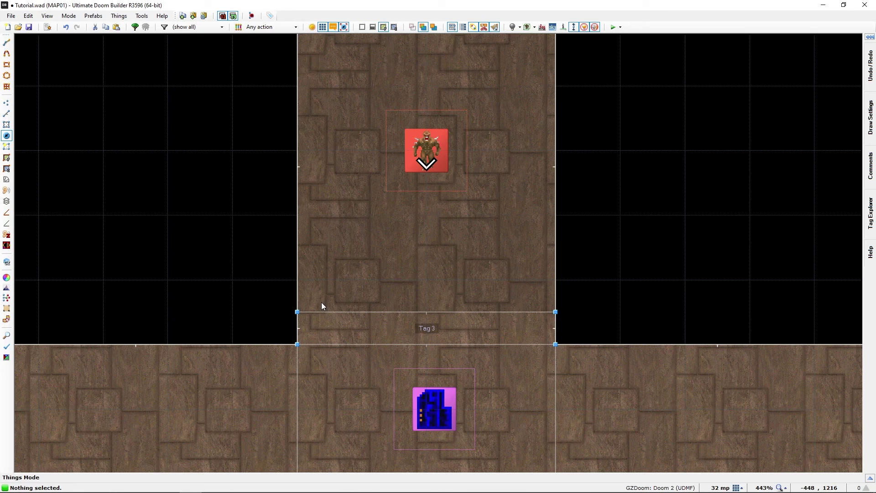
# - Zoom to fit all of MAP01, from the start room up to the Imp's room
pyautogui.press('Home')
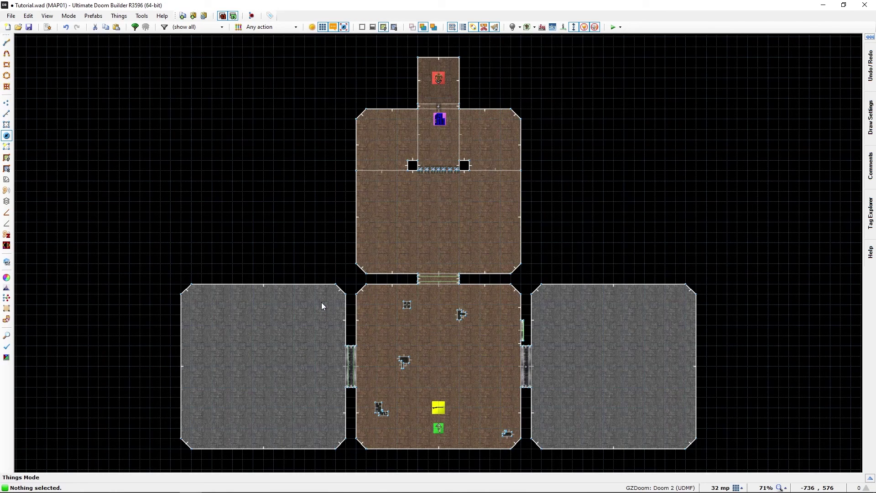